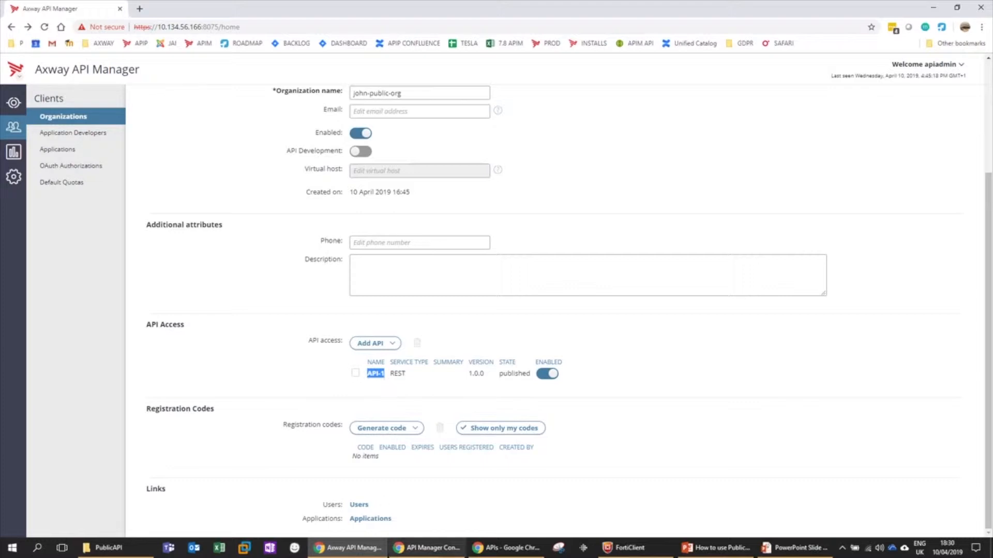
- Scroll john-public-org's edit page to review API-1's enabled API access
scroll(317, 362, up, 3)
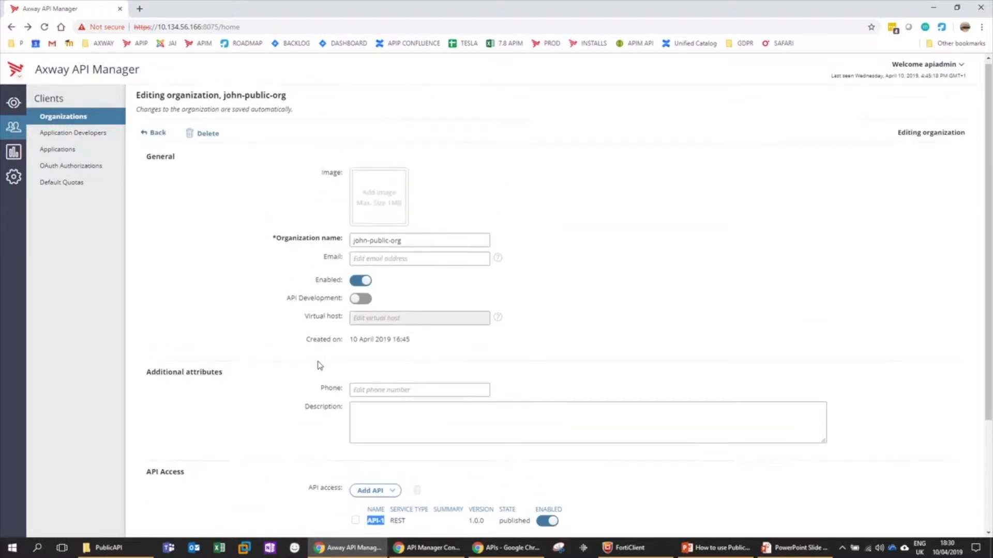
scroll(355, 470, down, 3)
- List john-public-org's single developer, then switch to the Public API configuration window
click(358, 505)
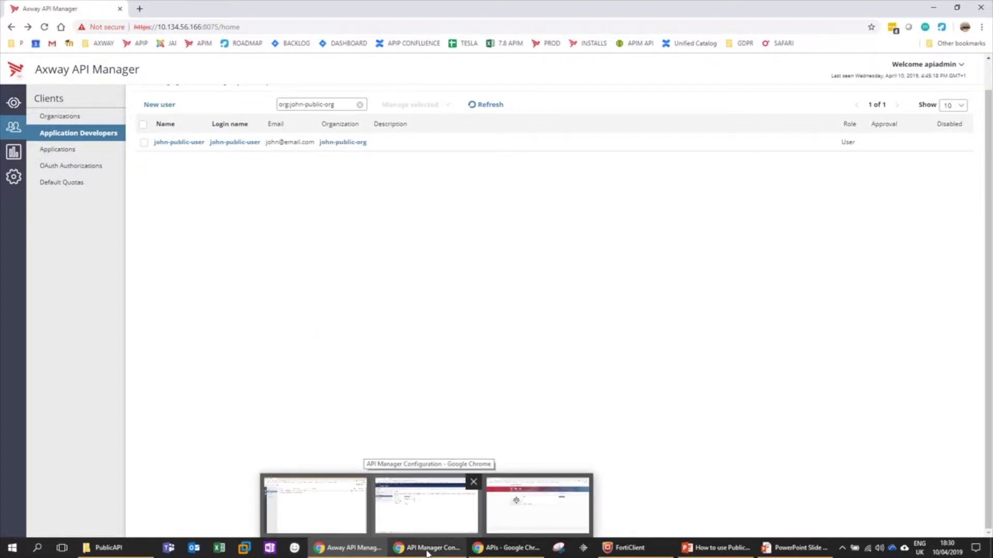
click(427, 553)
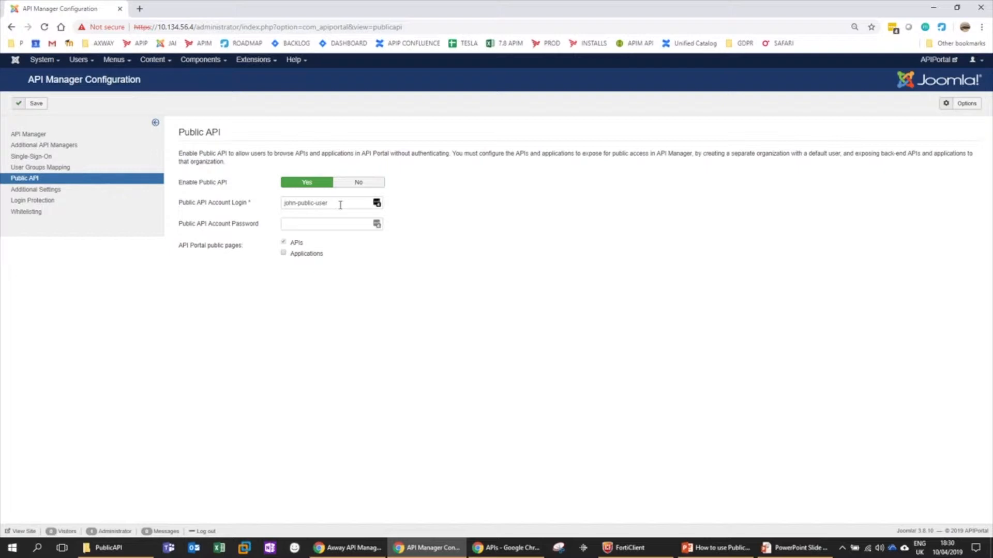
- Reload the anonymous API Catalog to show API-1 (REST 1.0.0), then return to API Manager
click(500, 553)
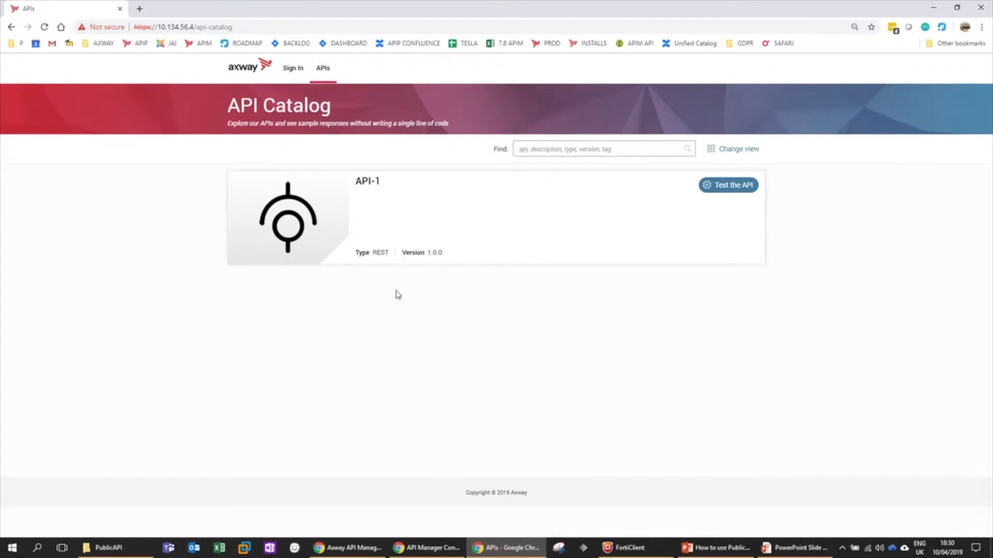
click(45, 28)
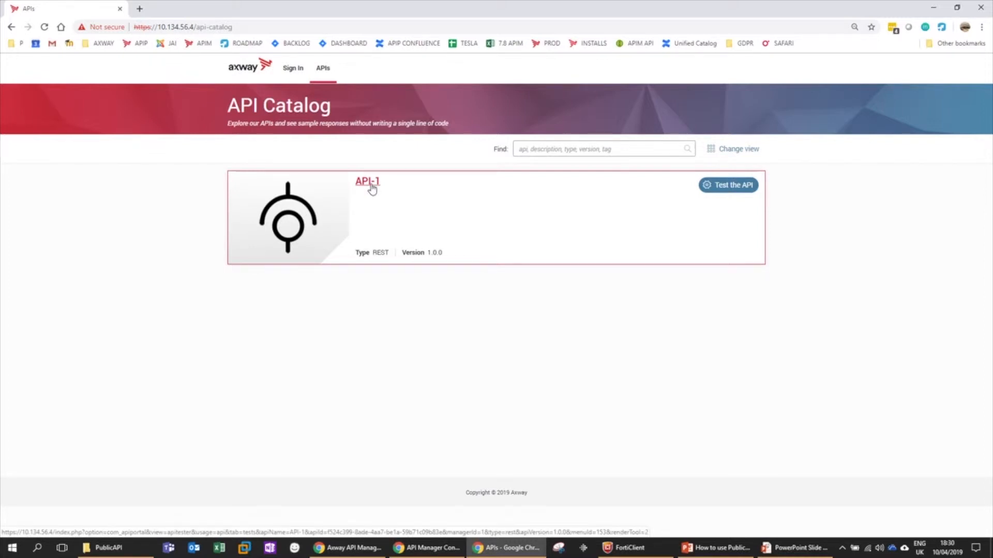
click(357, 549)
- Grant john-public-org enabled access to API-2 1.0.0 and return to the organizations list
click(59, 116)
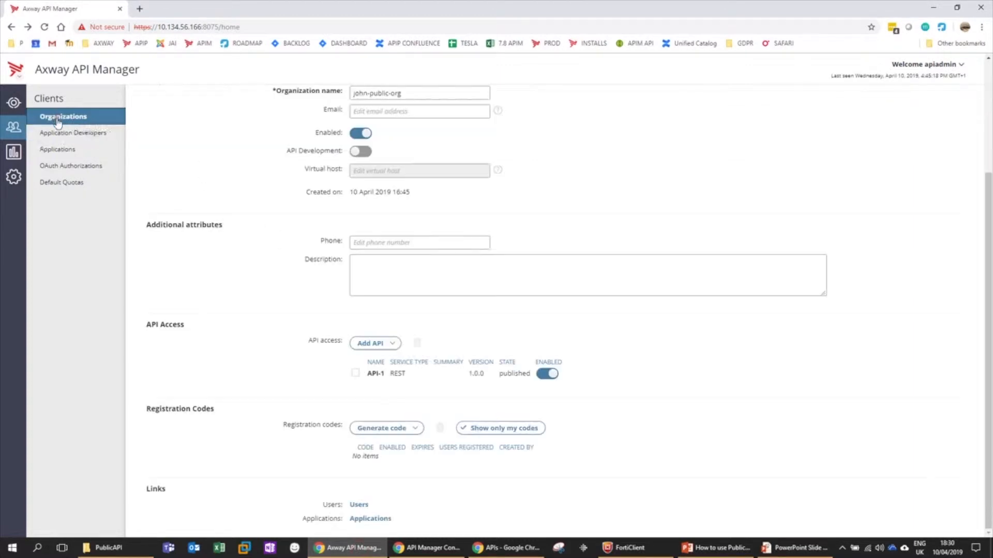
click(394, 346)
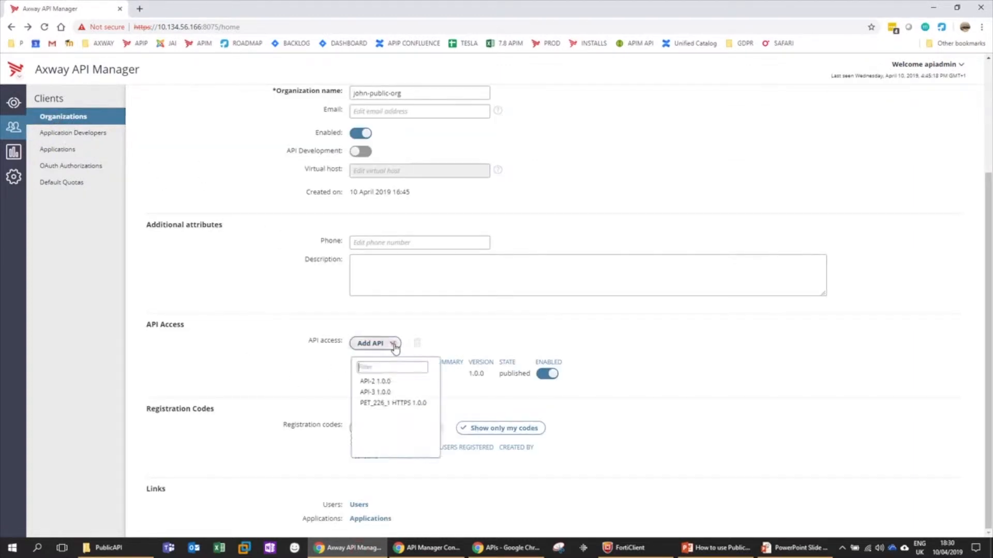
click(385, 383)
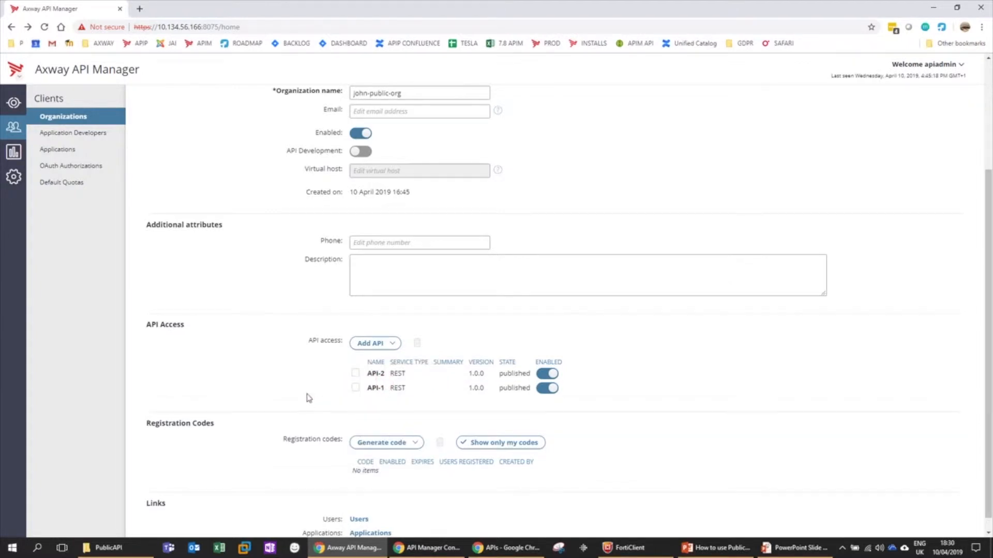
scroll(309, 397, up, 3)
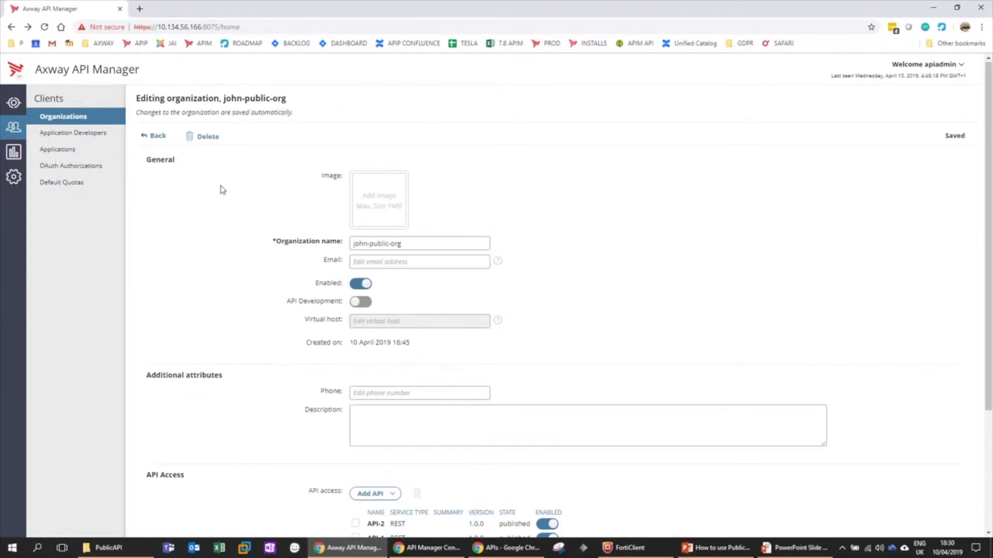
click(154, 136)
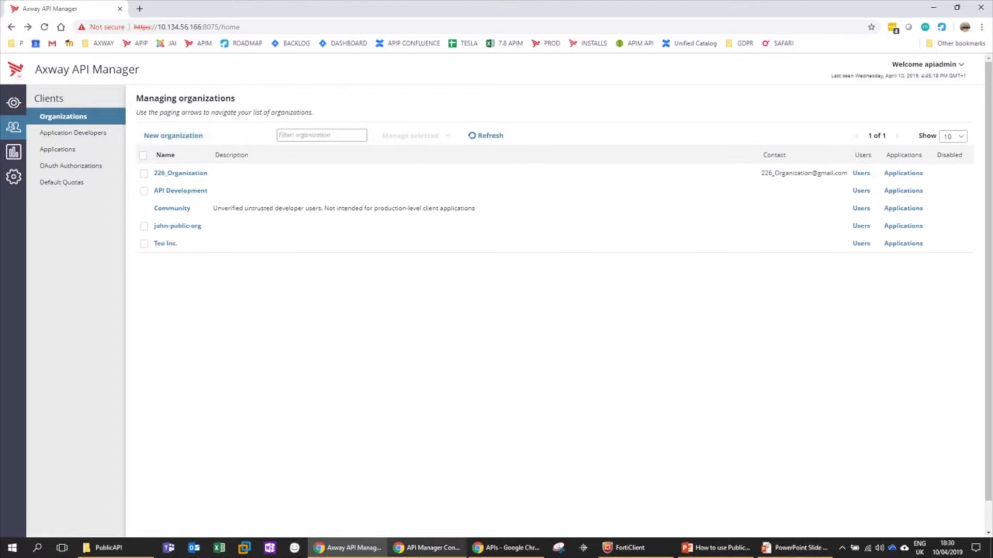
- Reload the anonymous API Catalog so API-2 appears beside API-1, then return to API Manager
click(506, 551)
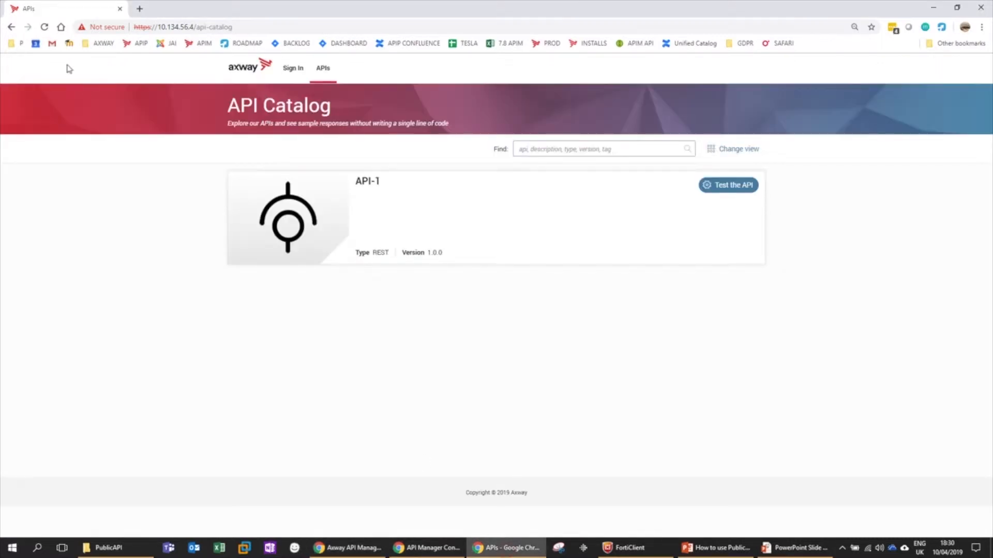
click(45, 28)
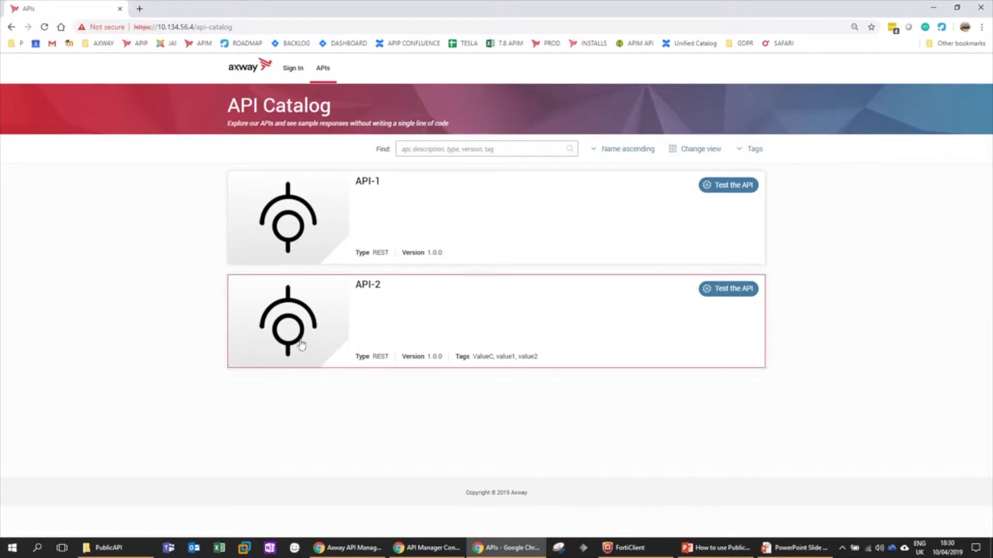
mouse_move(369, 553)
click(316, 507)
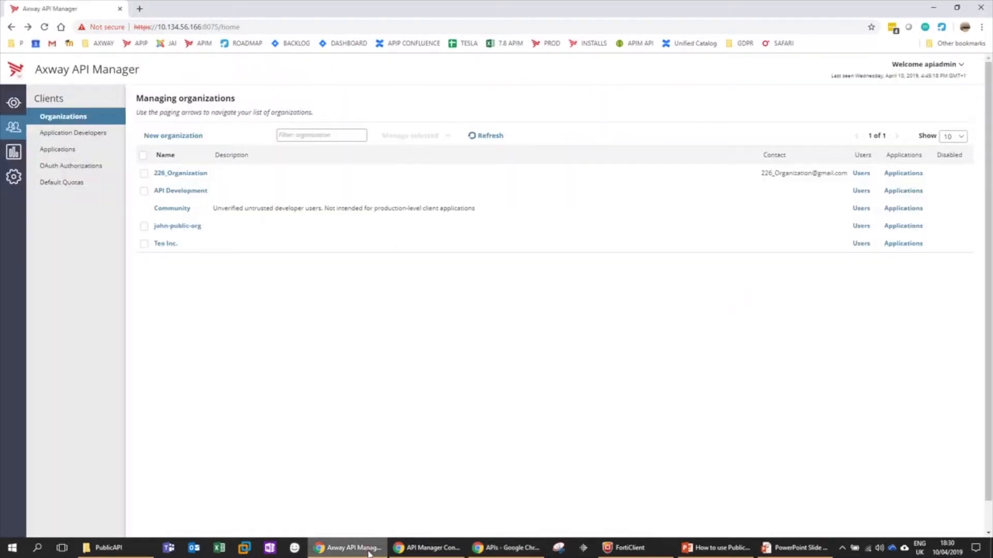
click(494, 551)
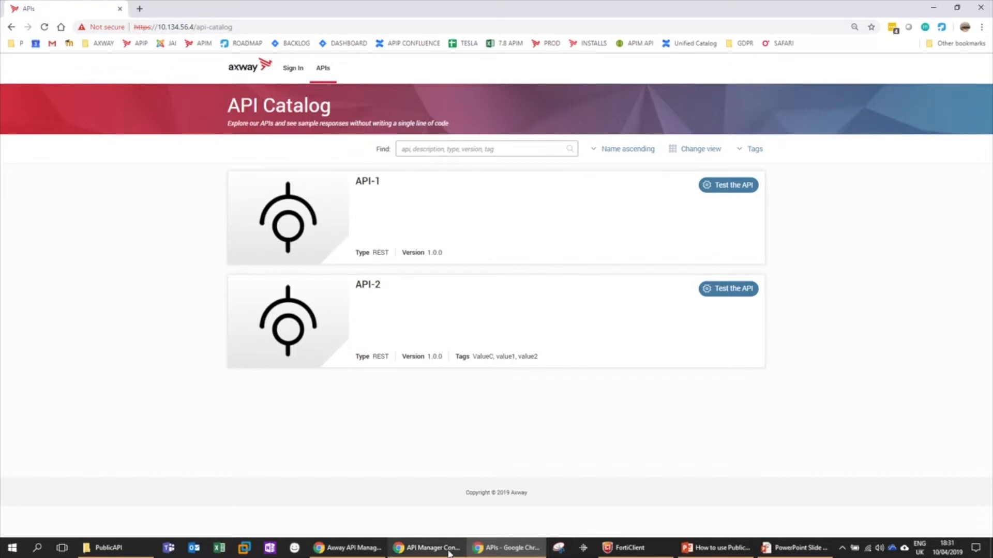
click(352, 548)
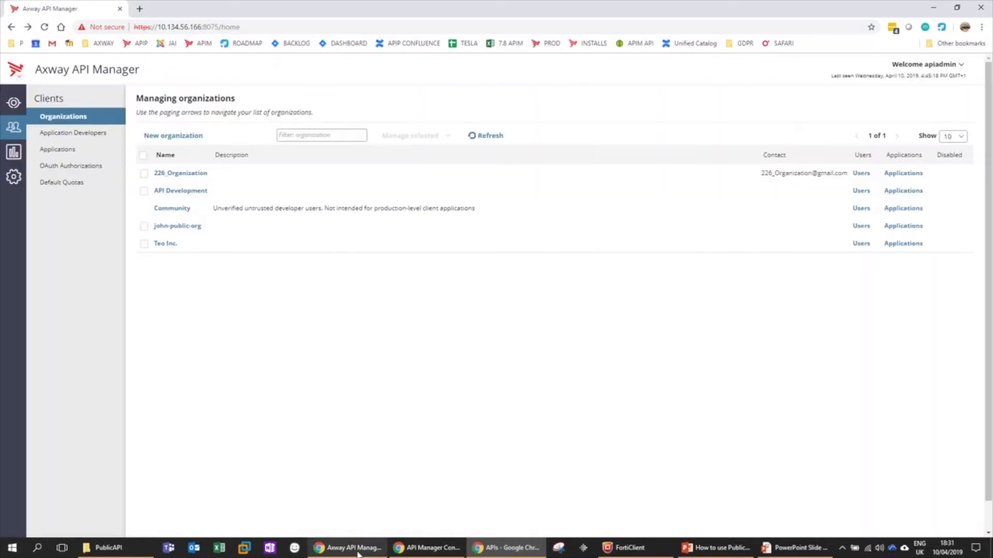
- Create a new enabled organization named john-private-org
click(175, 135)
click(369, 247)
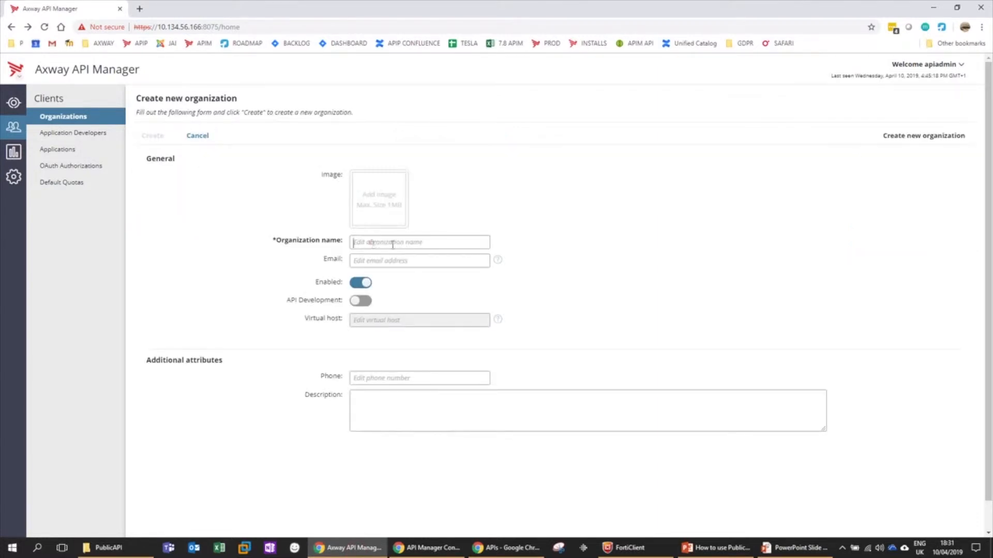
text(john-private-org)
click(425, 259)
click(153, 135)
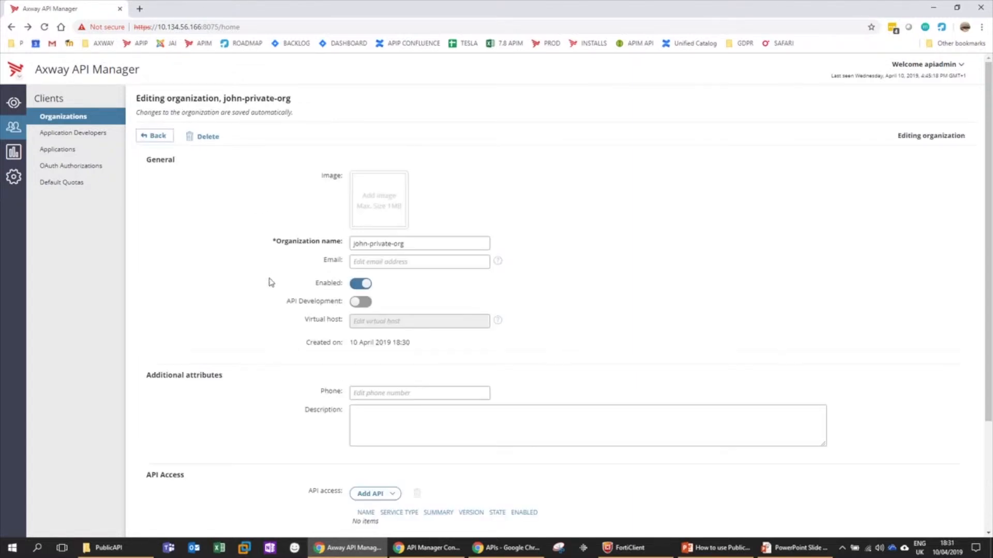
scroll(269, 281, down, 3)
- Start a new application developer with login and name john-private-user plus an e-mail address
click(359, 505)
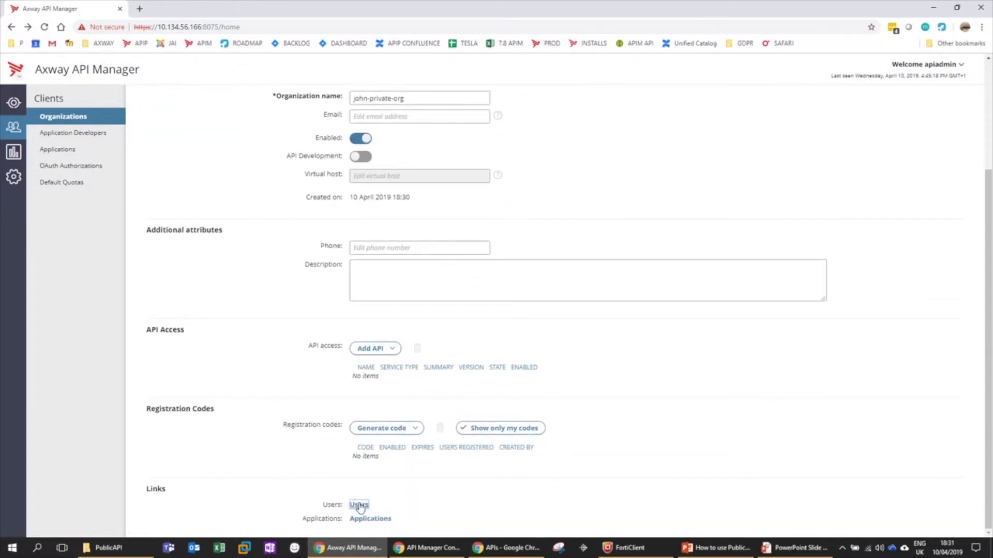
click(158, 105)
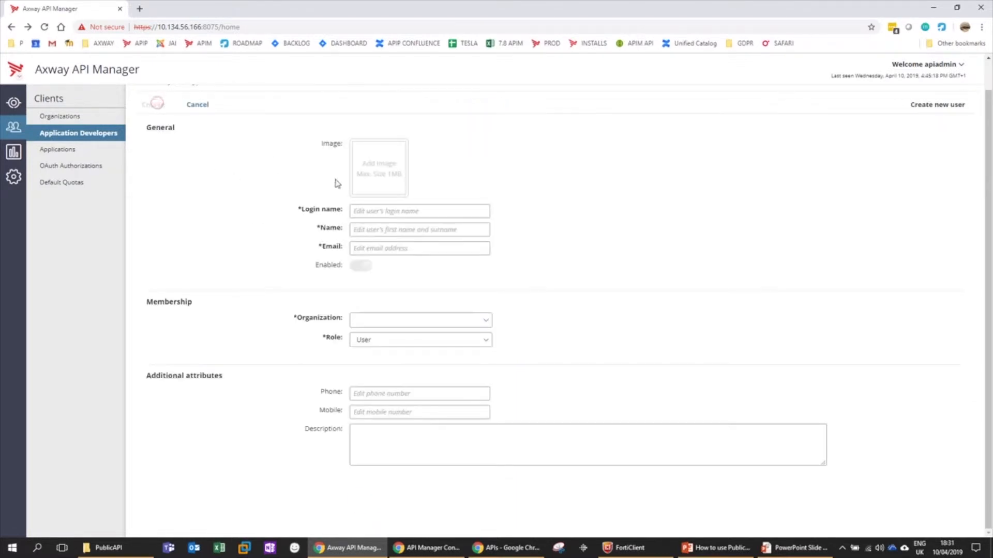
click(360, 211)
text(o)
text(ohn)
key(ctrl+shift+Left)
key(ctrl+shift+Left)
key(ctrl+shift+Left)
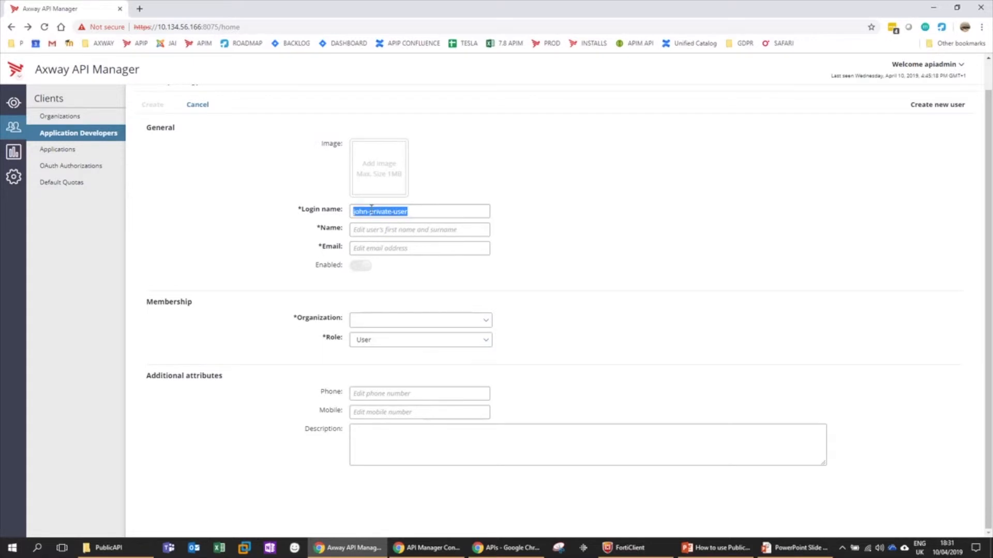
key(ctrl+c)
key(Tab)
key(ctrl+v)
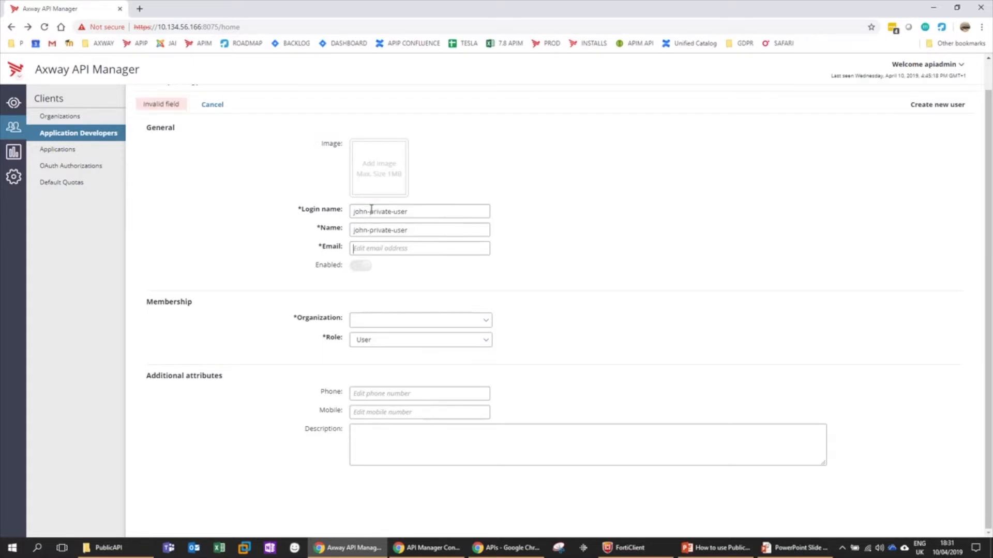
key(Tab)
- Make the user a member of john-private-org and create the account
click(381, 317)
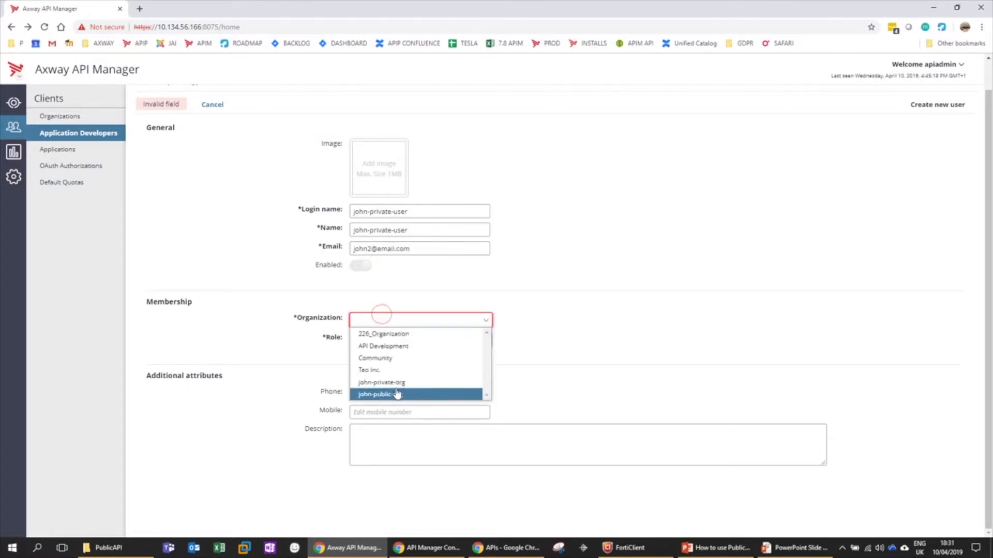
click(395, 383)
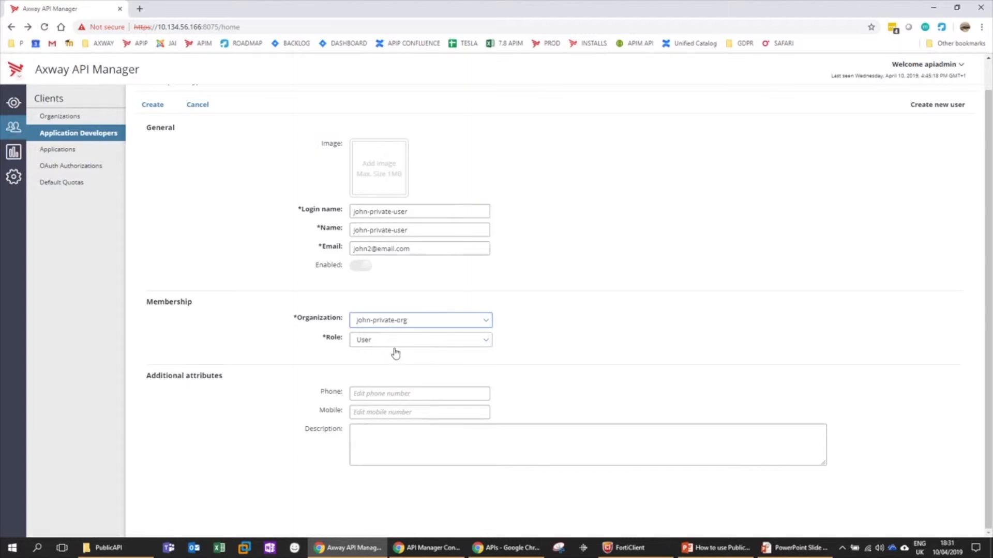
scroll(181, 212, up, 1)
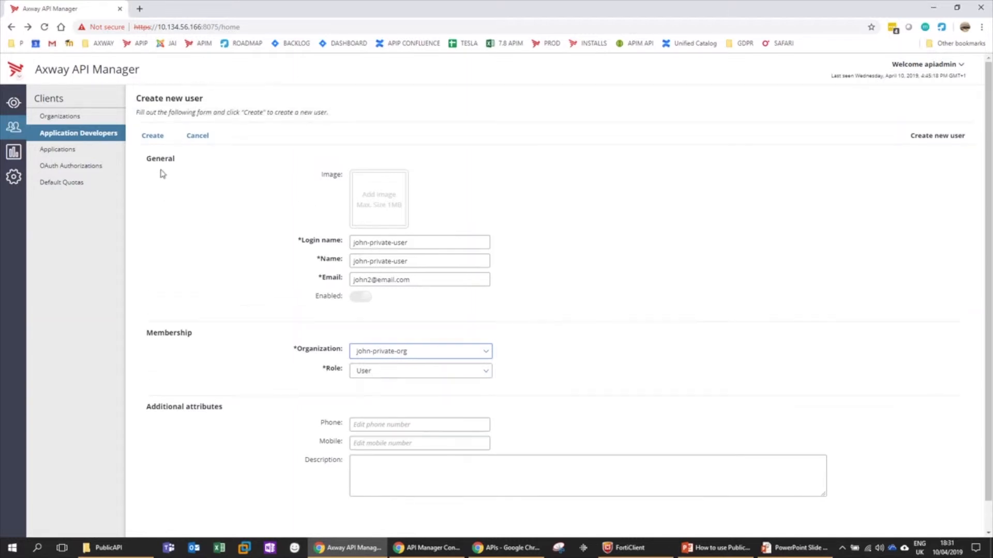
click(154, 137)
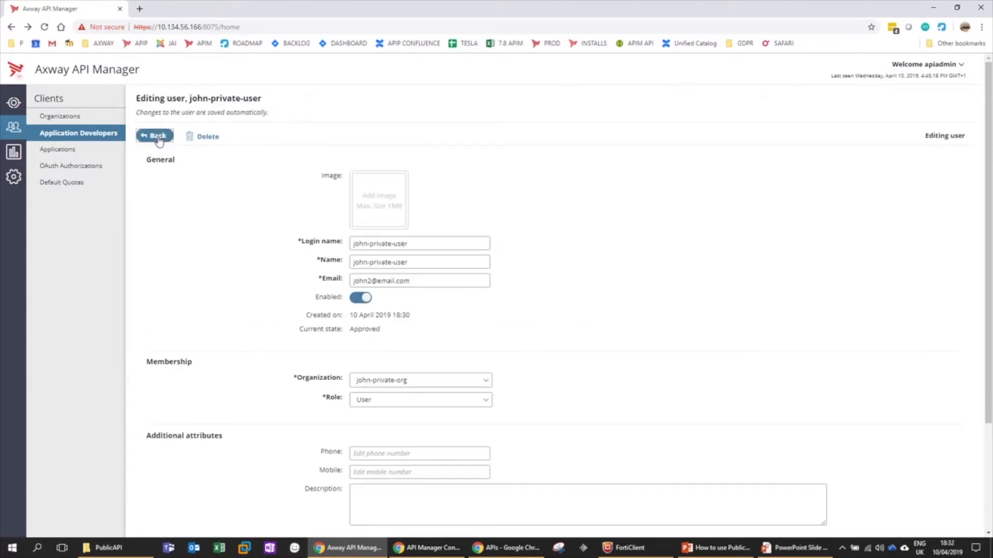
- Go back through Clients > Organizations and reopen john-private-org, which has no API access
click(157, 136)
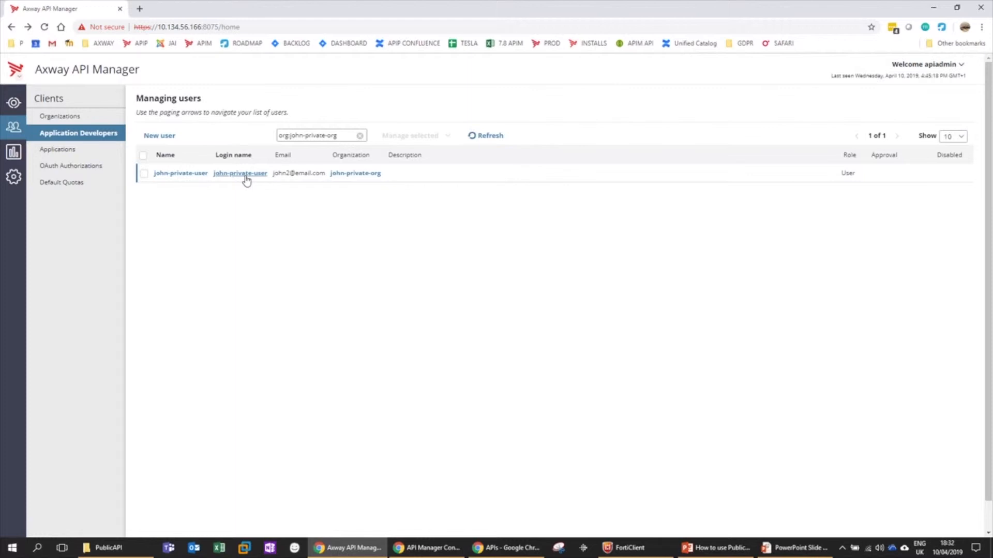
click(72, 117)
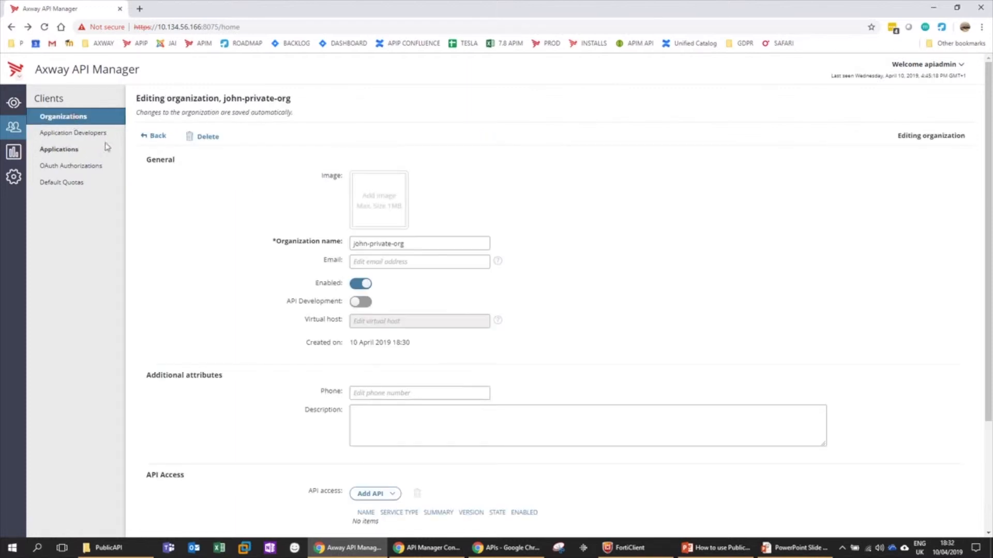
click(156, 137)
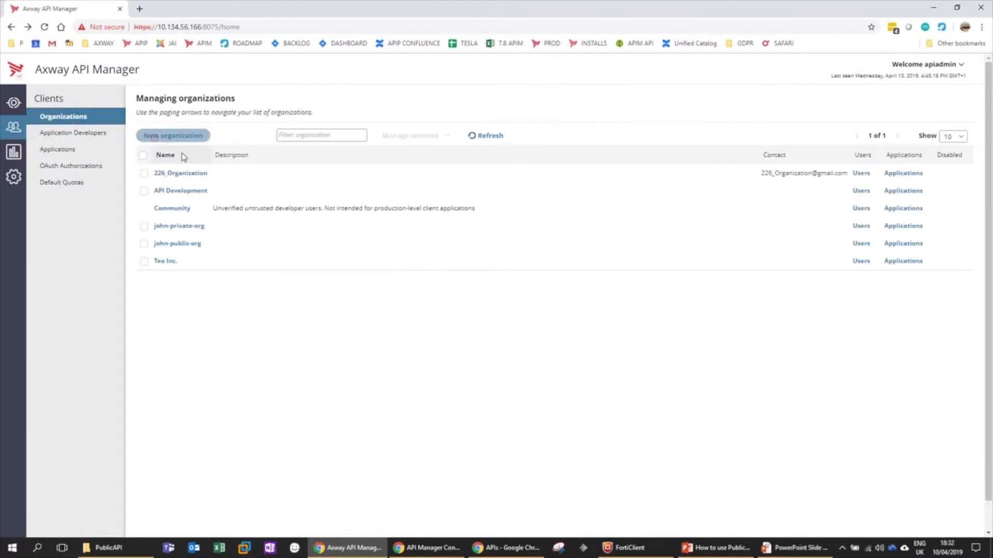
click(181, 227)
scroll(255, 323, down, 3)
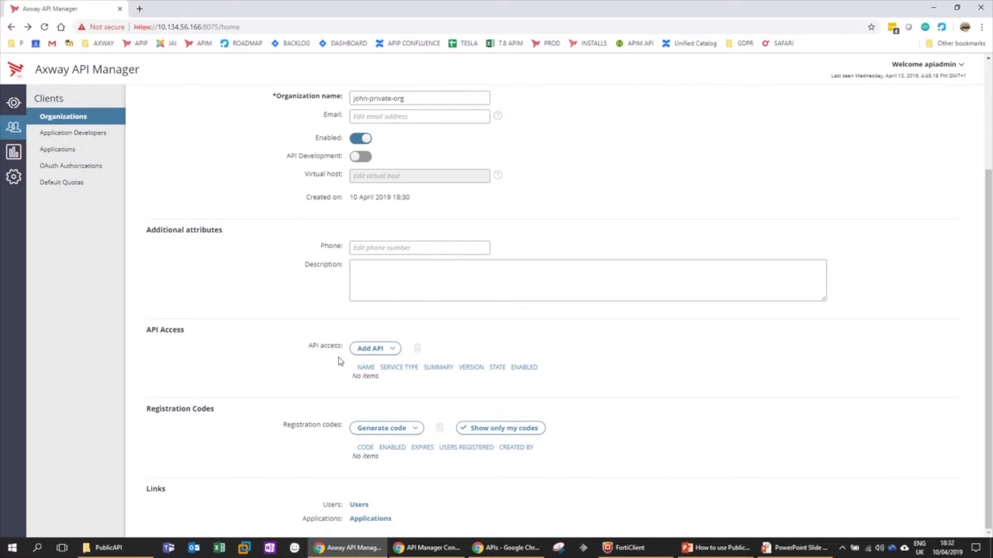
scroll(379, 369, up, 3)
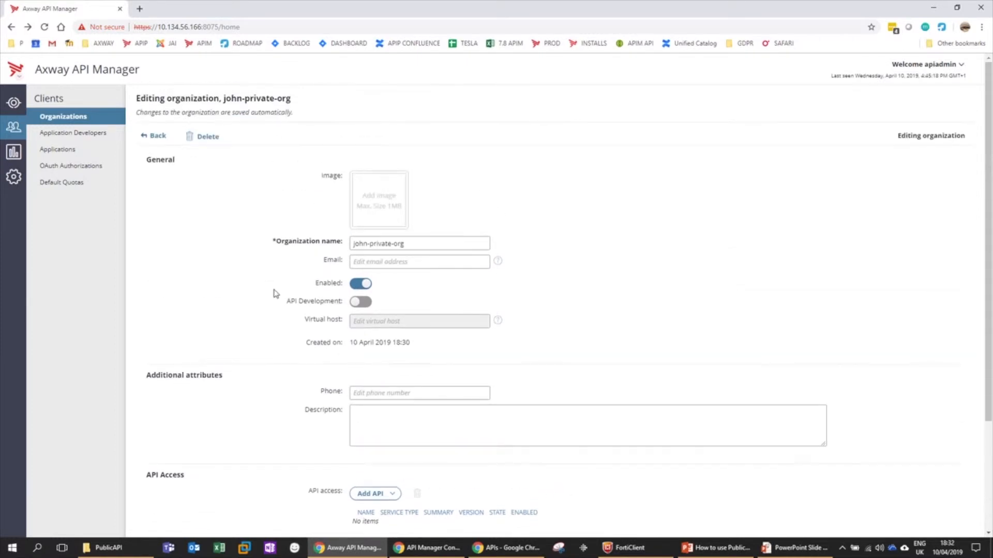
- Reload the anonymous catalog showing API-1 and API-2, open Sign In, then list john-private-org's users
click(518, 548)
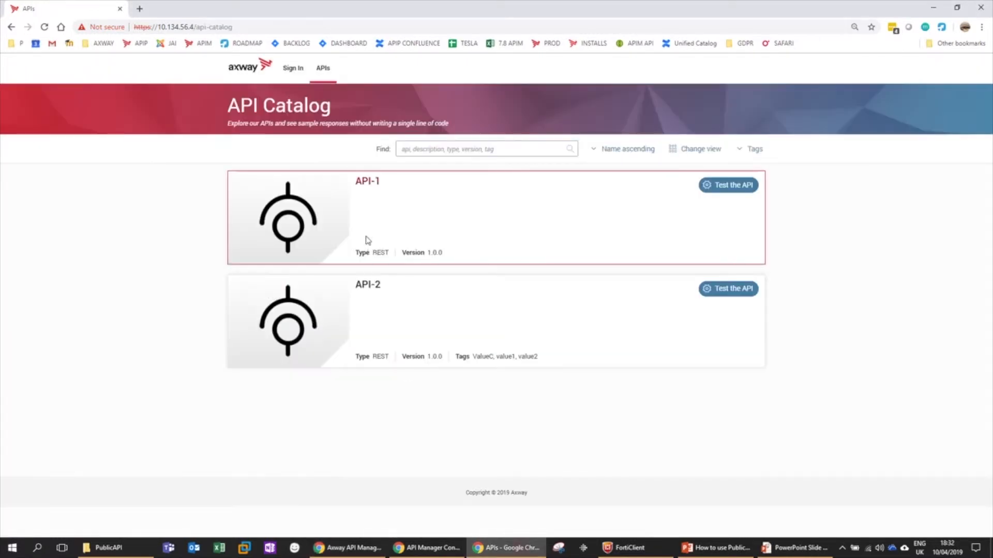
click(45, 27)
click(288, 72)
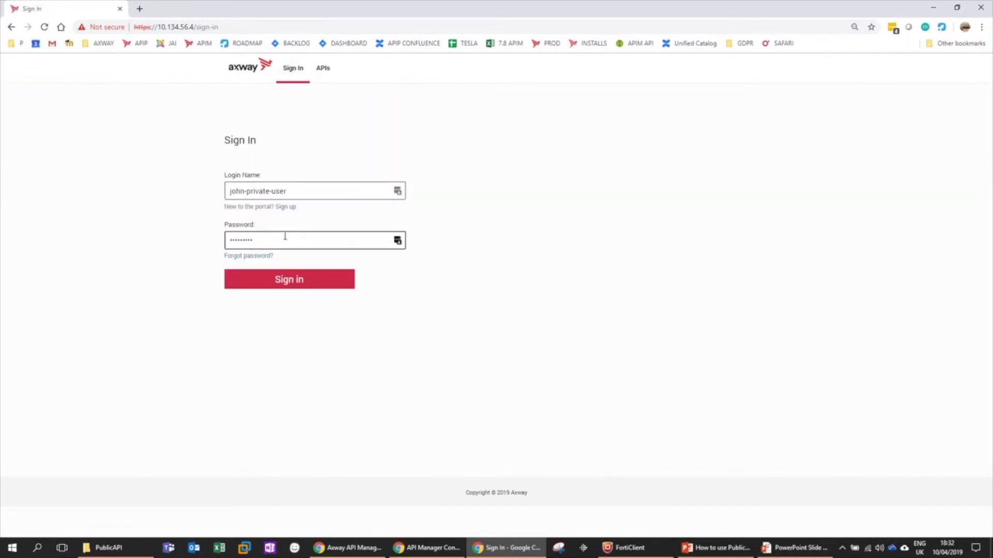
click(353, 549)
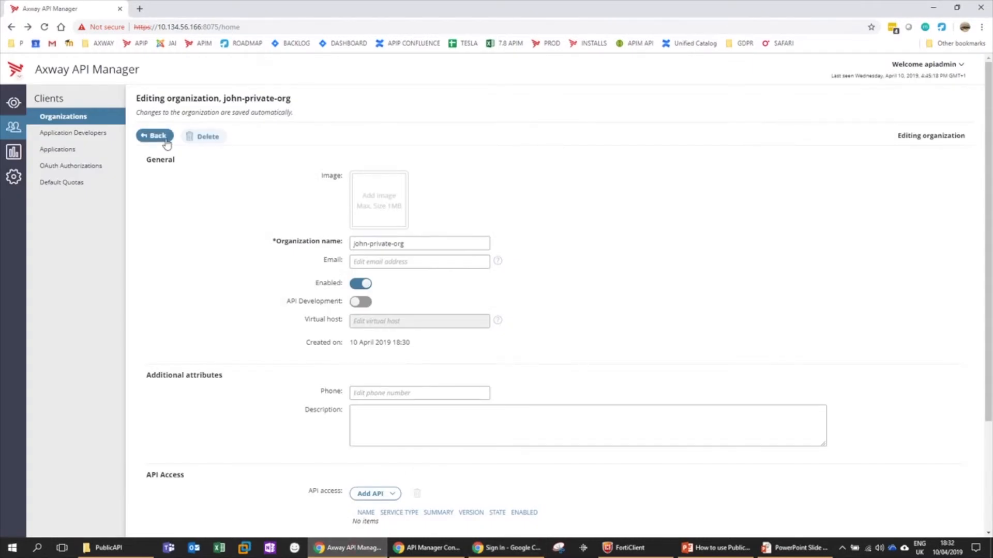
scroll(233, 277, down, 3)
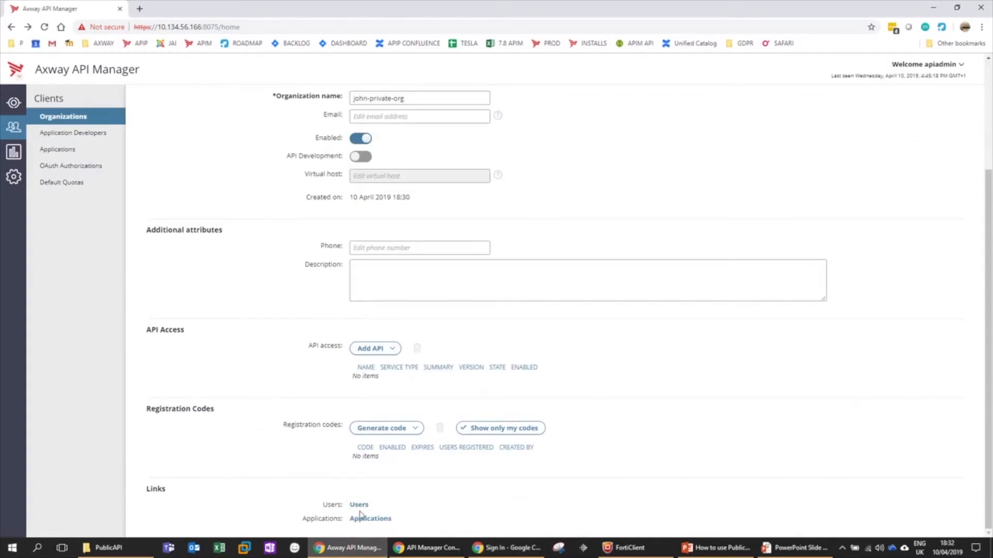
click(359, 505)
- Set and confirm a new password for john-private-user, then save the login in the browser
click(231, 144)
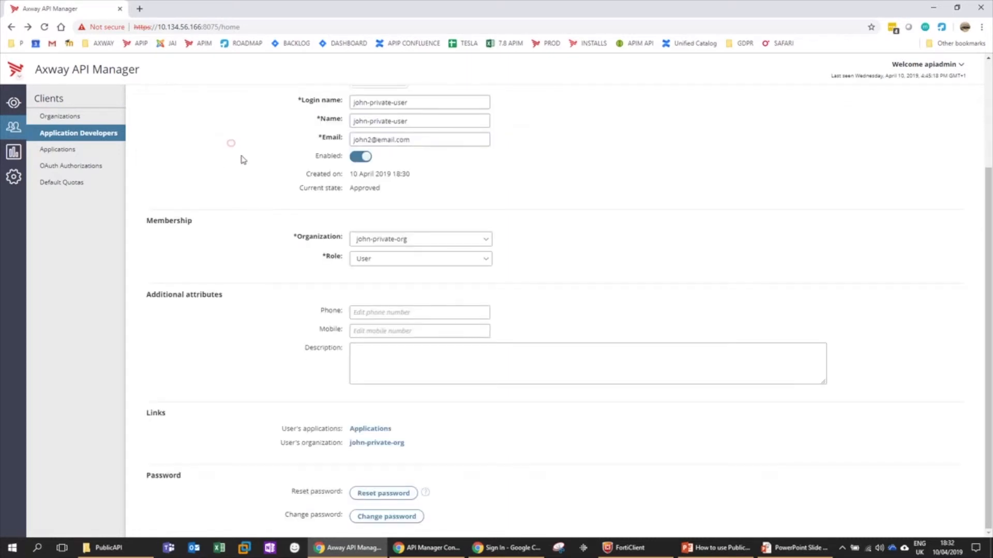
click(387, 516)
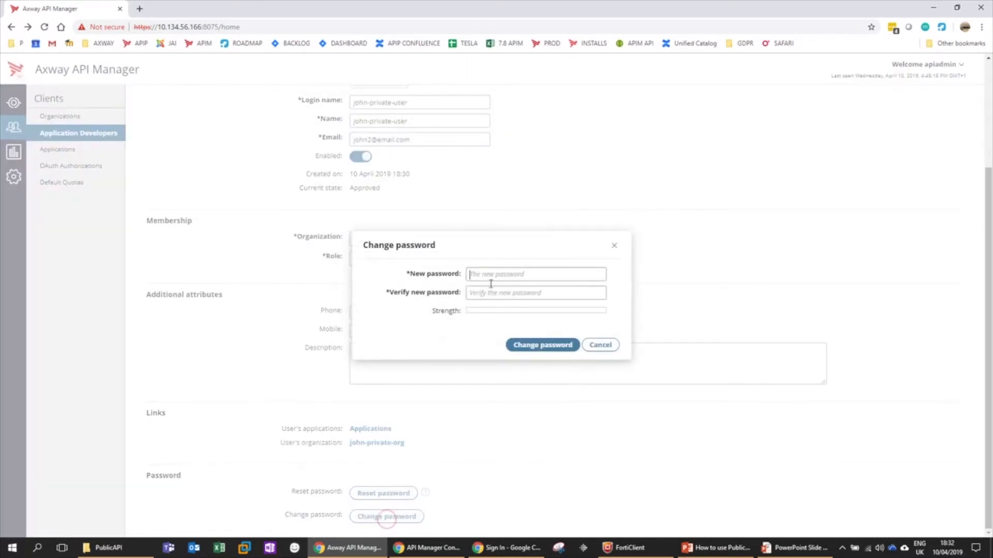
text(••)
key(BackSpace)
key(BackSpace)
text(••)
key(Tab)
text(•)
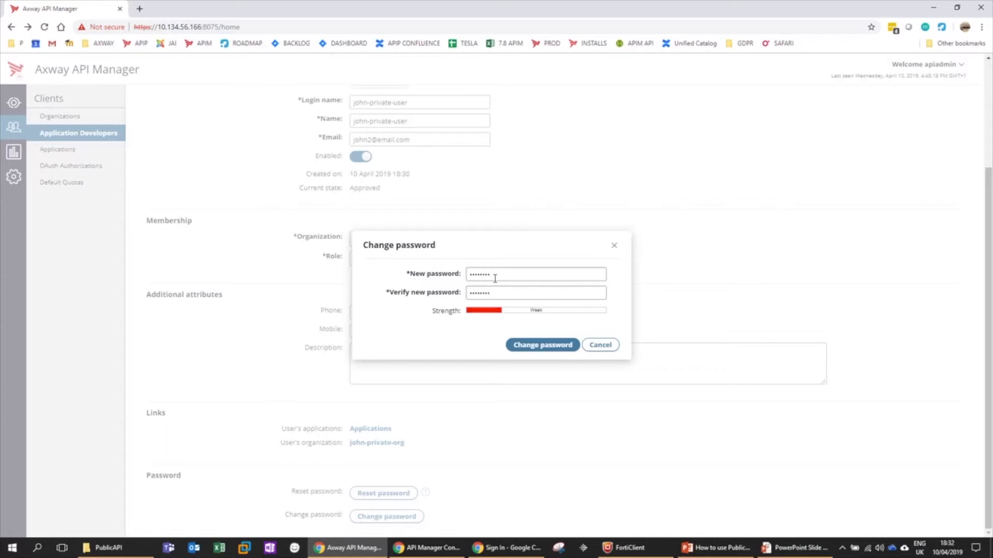
click(529, 343)
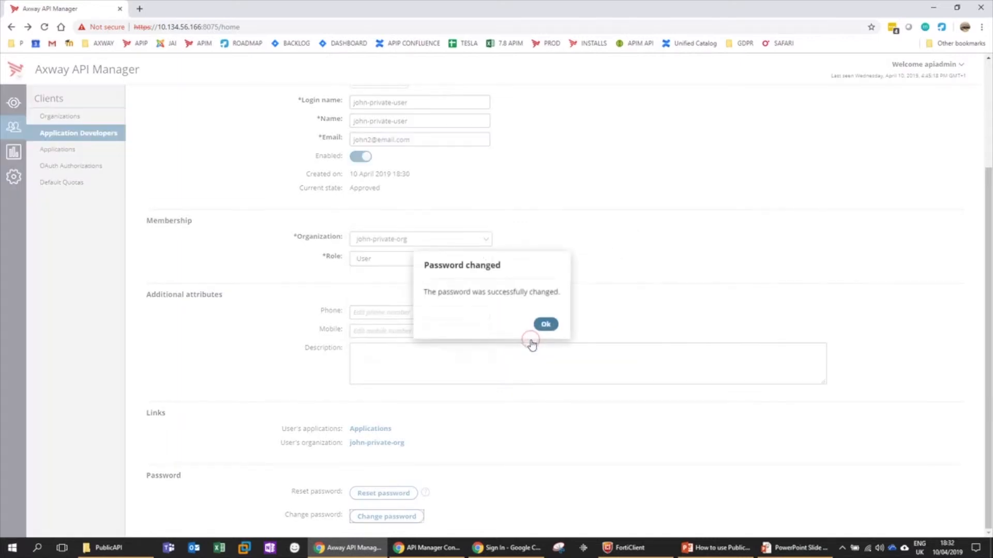
click(545, 324)
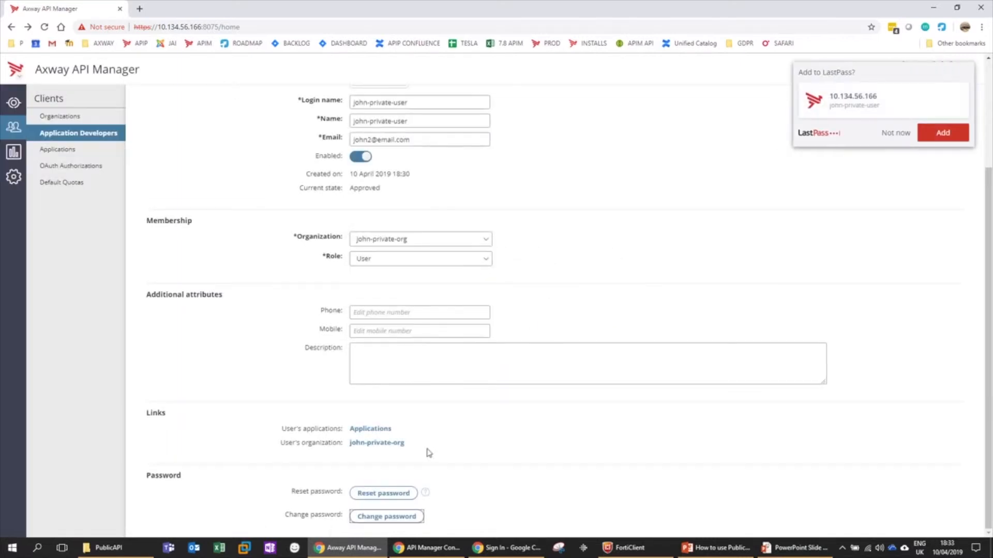
click(942, 133)
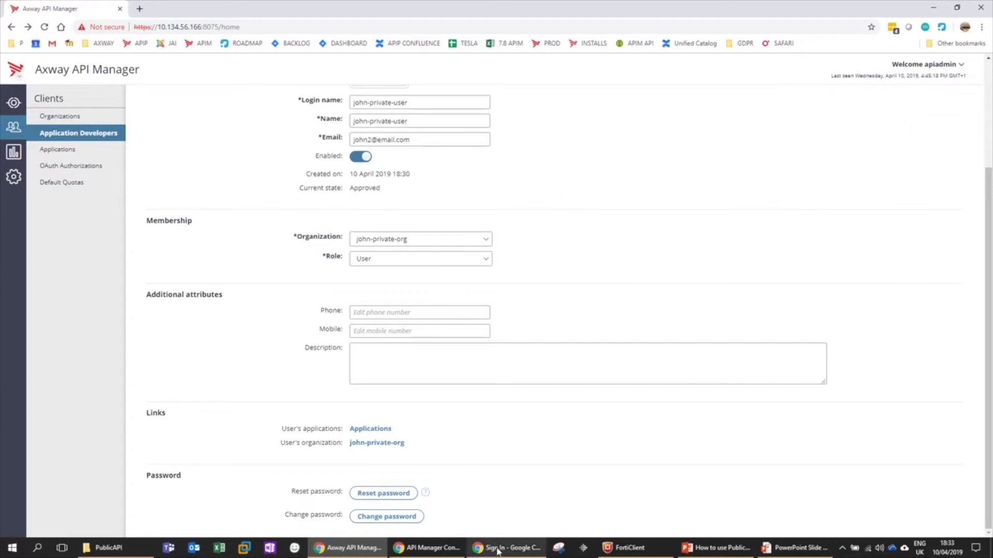
- Sign in to the portal as john-private-user with the initial password
click(499, 547)
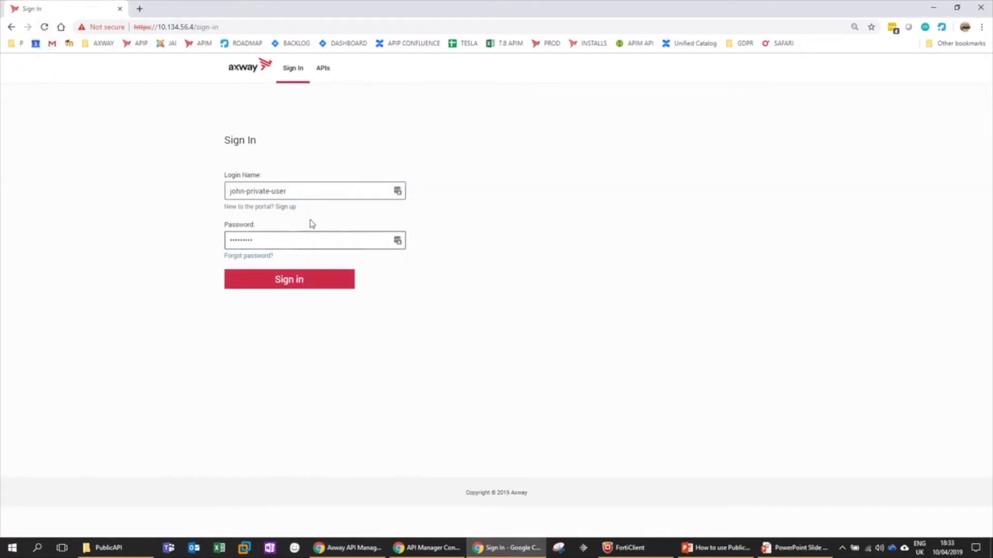
key(Tab)
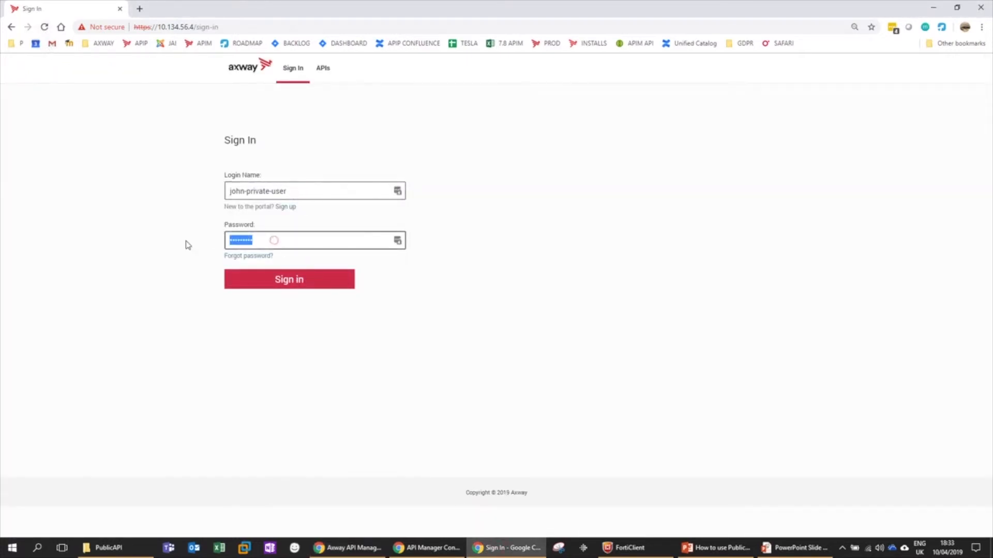
key(BackSpace)
text(•••••)
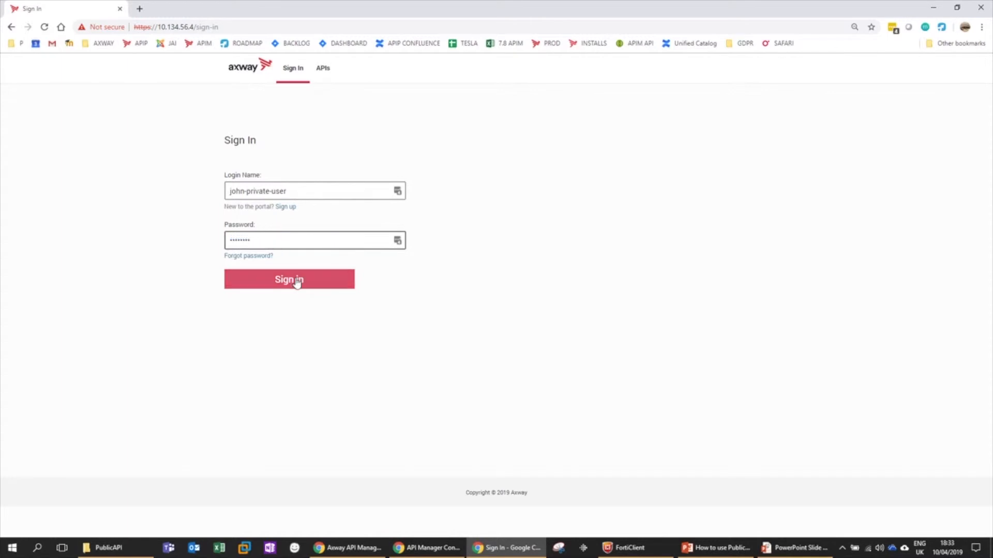
click(292, 288)
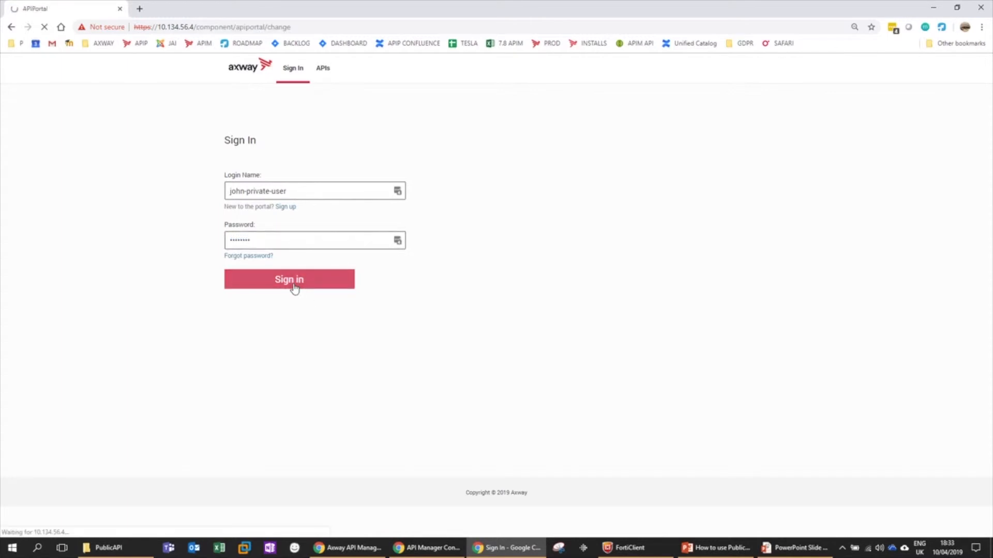
- Enter the old password, then a new password twice, and submit the password change
click(274, 220)
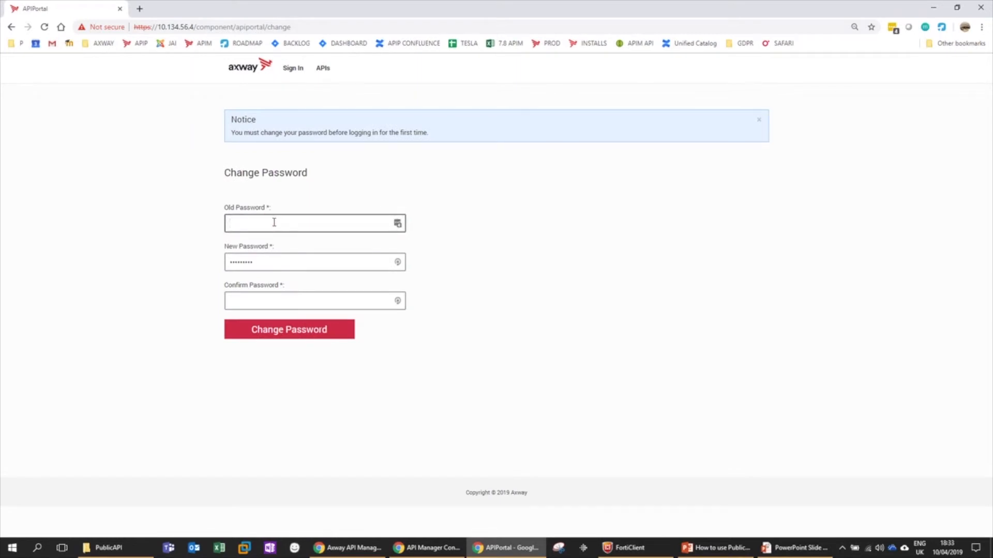
text(********)
key(Tab)
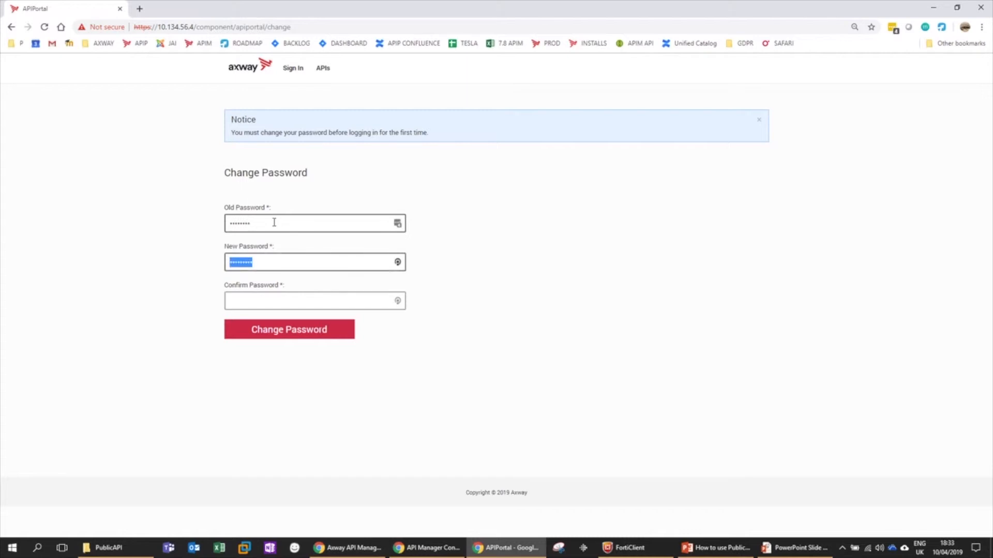
text(***)
key(Tab)
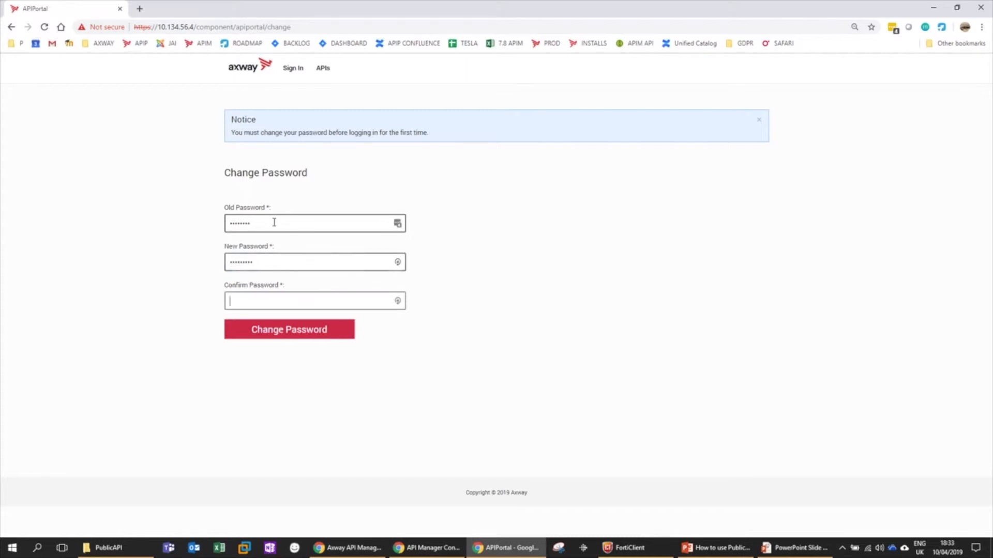
text(••••••••)
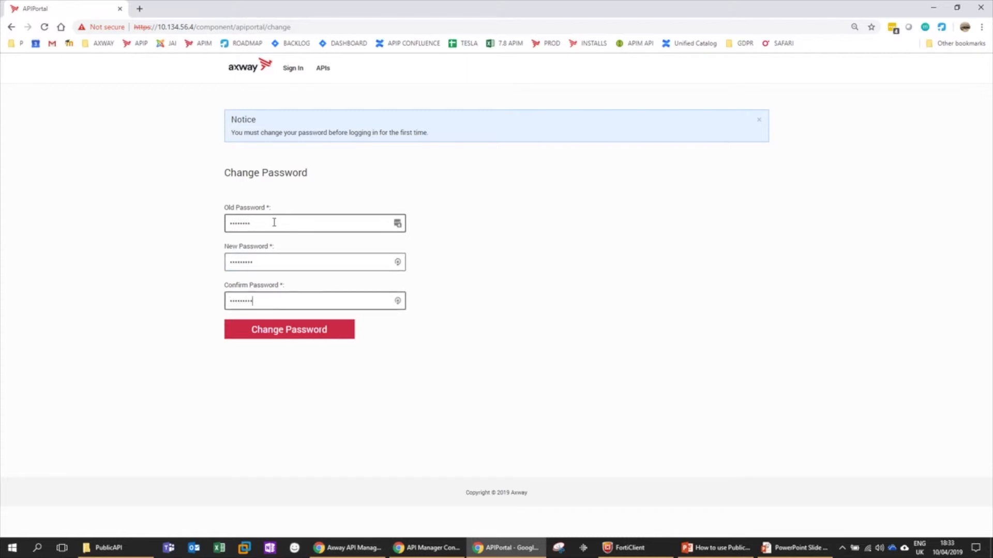
click(289, 330)
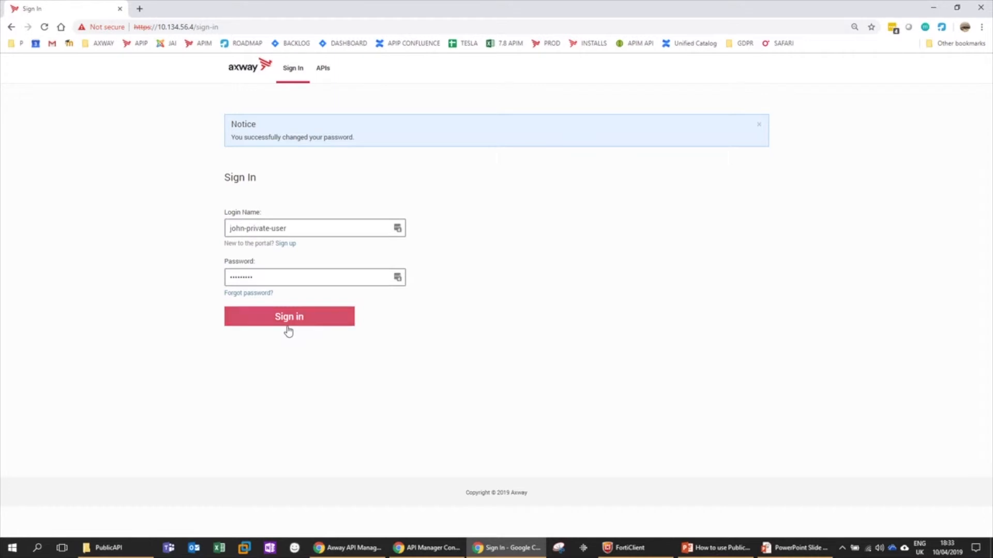
- Sign in with the new password, accept the privacy policy, view API-1 and API-2, then sign out
click(290, 320)
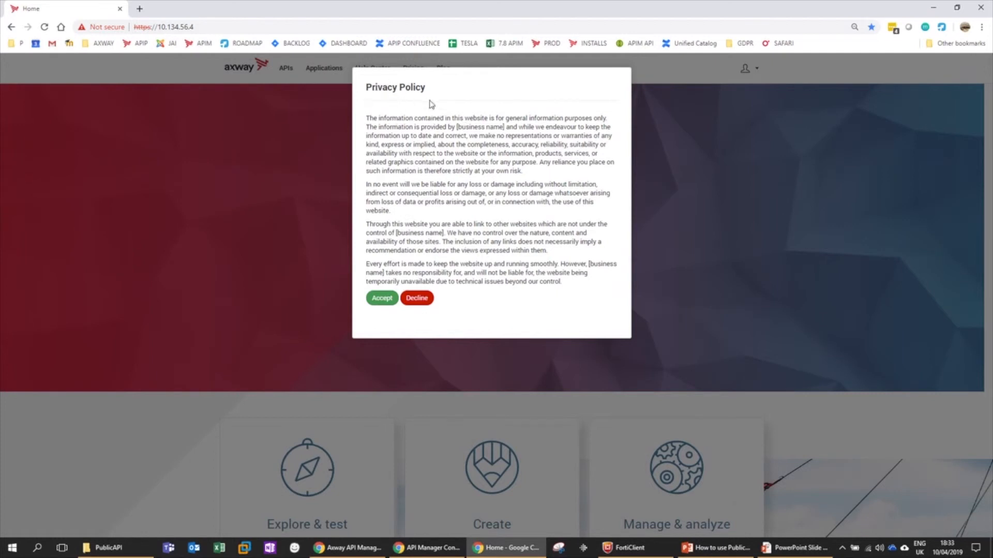
click(383, 301)
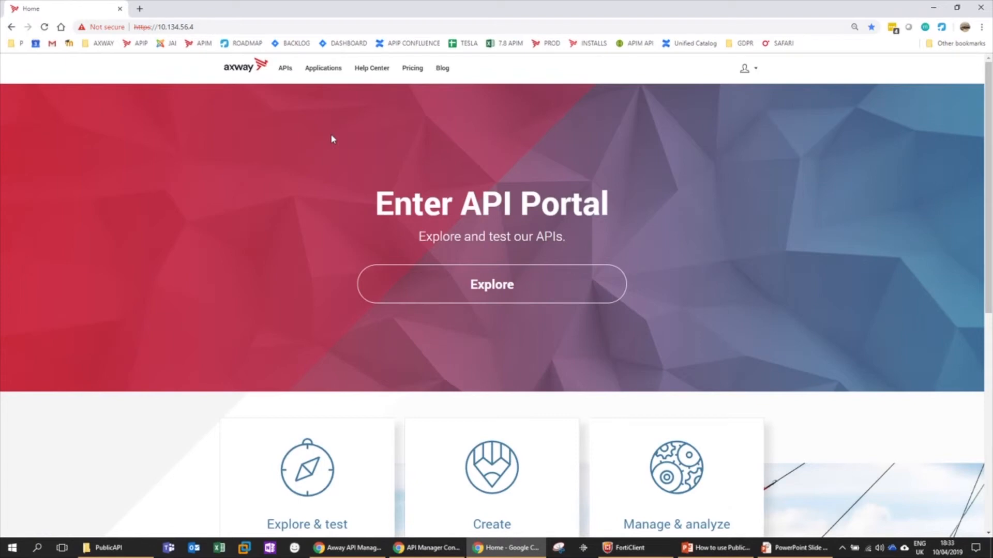
click(286, 72)
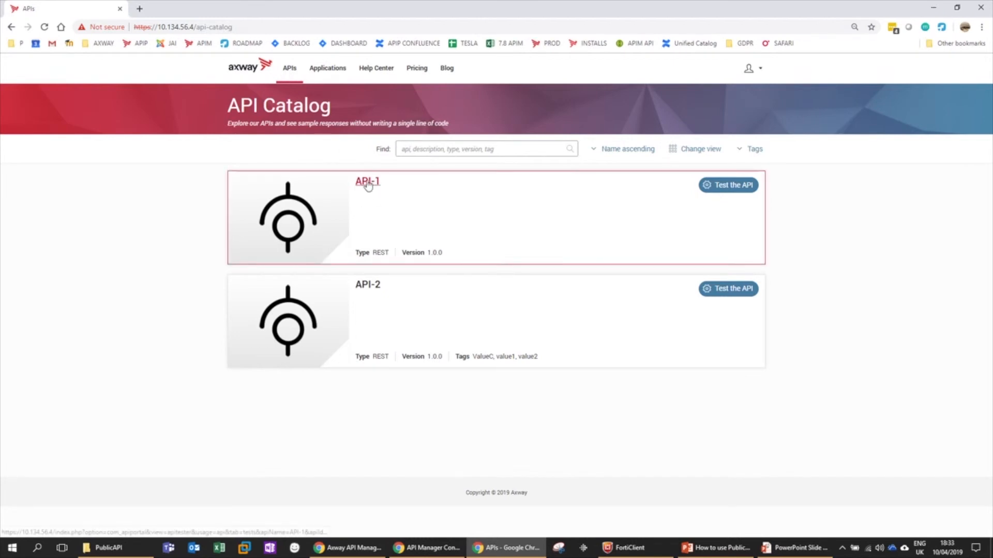
click(749, 68)
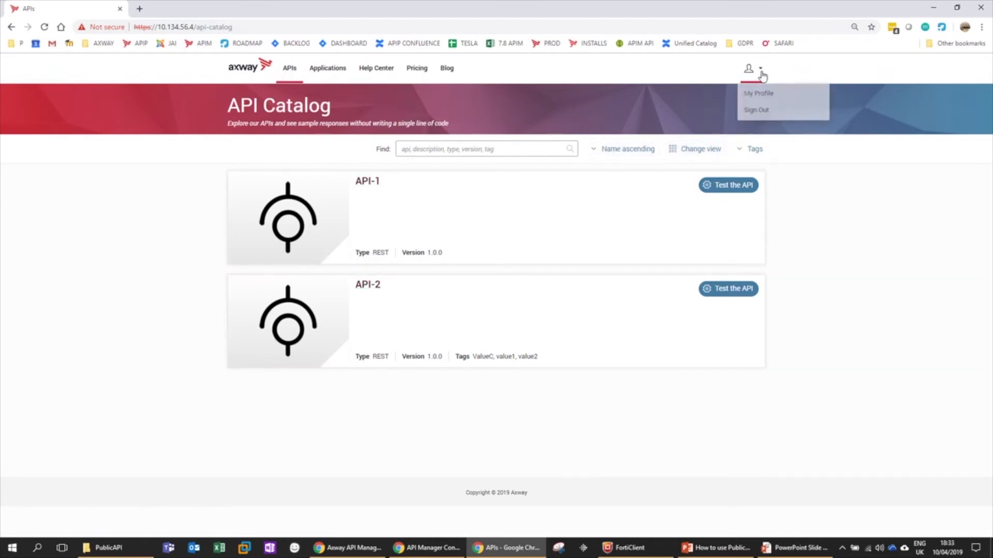
click(756, 111)
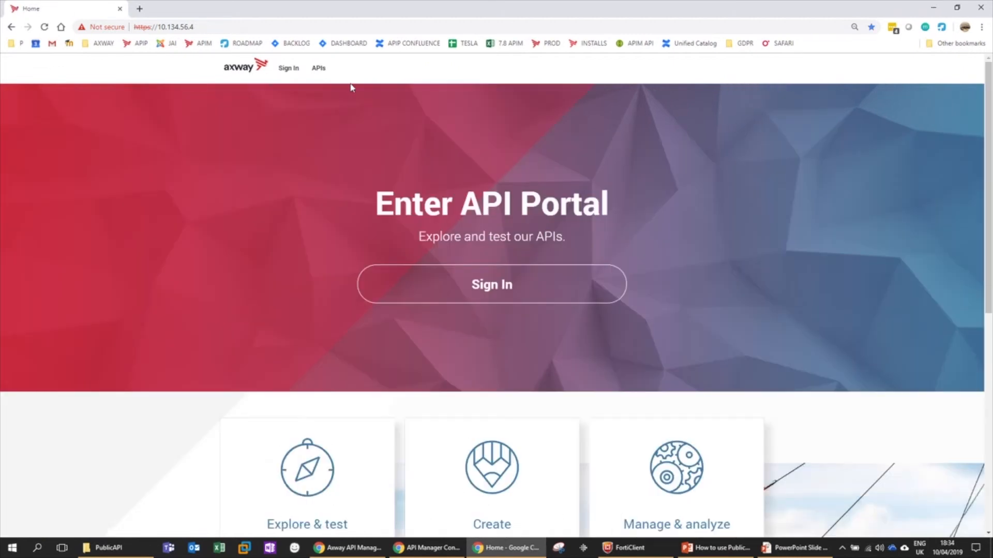
- Sign back in as john-private-user, confirm the catalog shows No APIs found, then return to API Manager
click(288, 69)
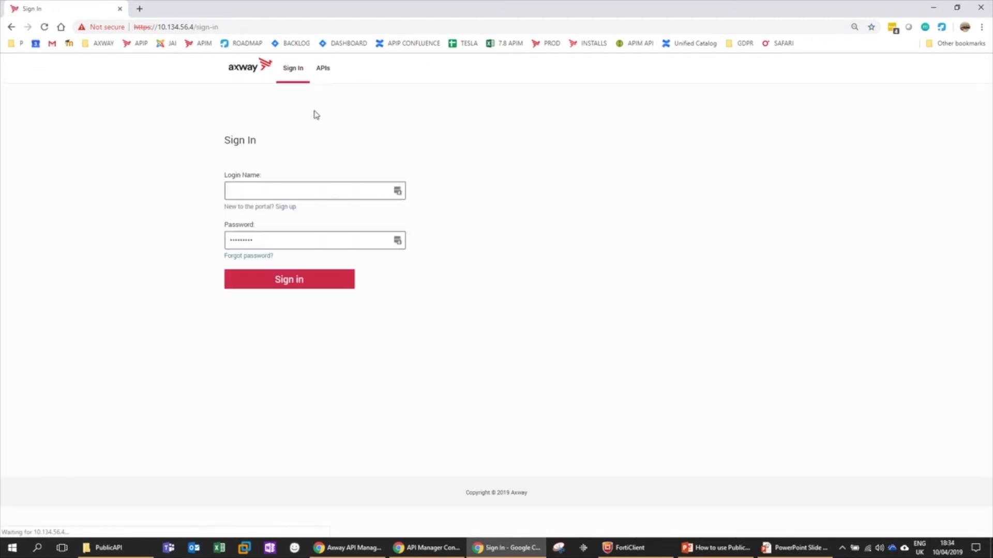
click(282, 283)
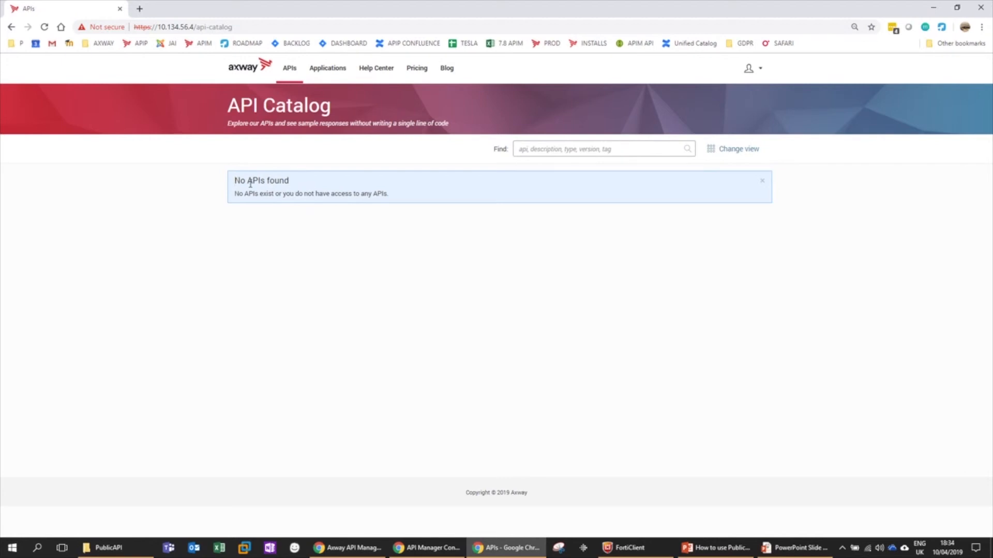
click(356, 549)
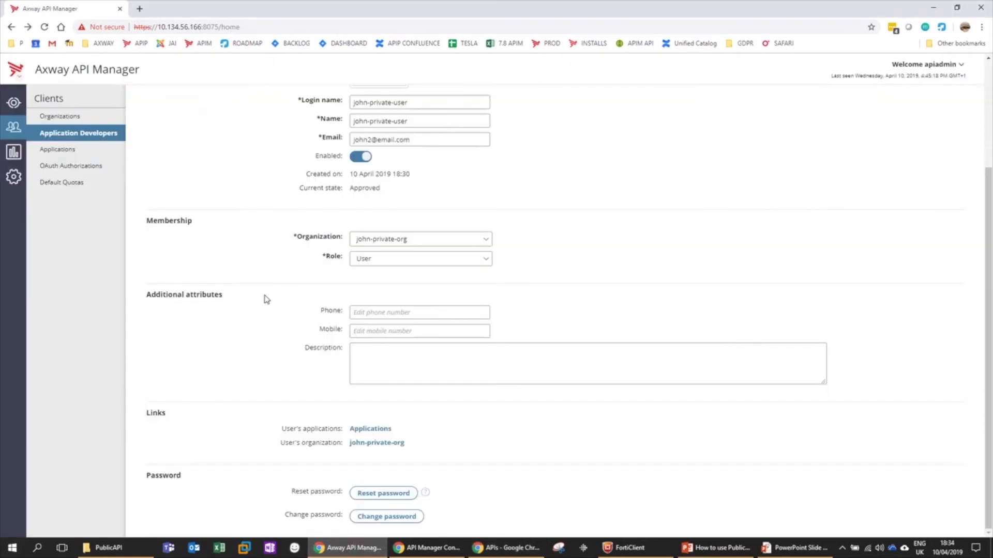
- Add API-3 (REST, 1.0.0) to john-private-org's API access and go back to Organizations
scroll(265, 299, up, 3)
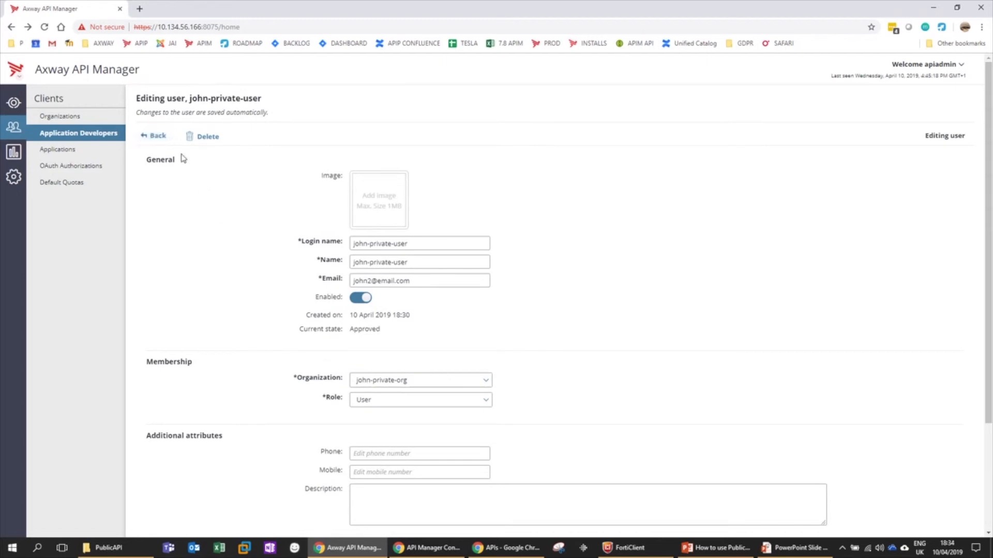
click(155, 136)
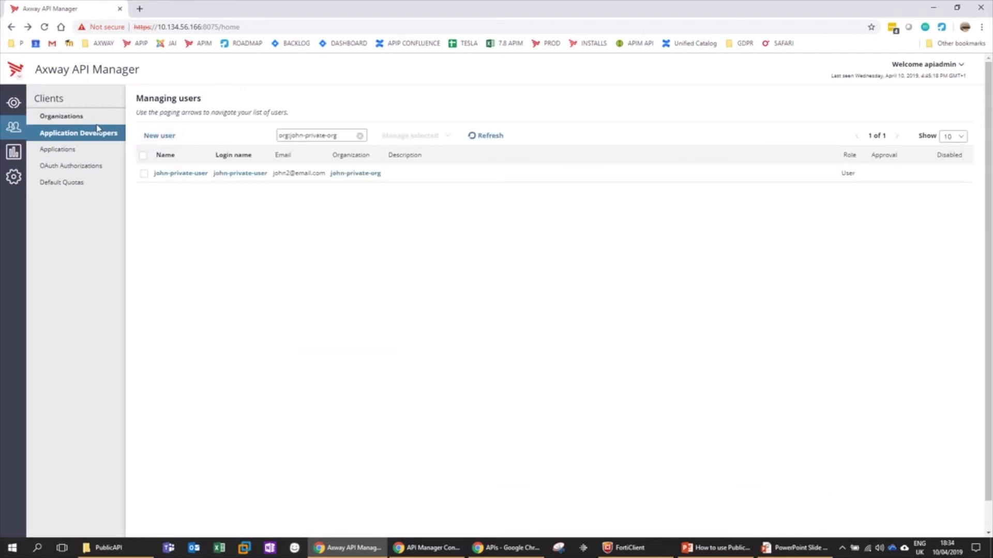
click(62, 117)
scroll(226, 325, down, 3)
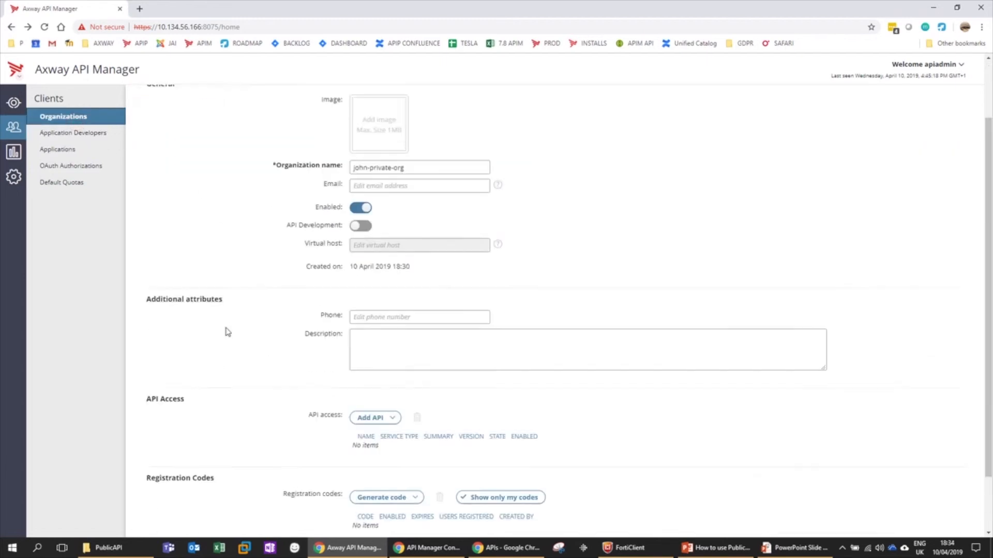
click(380, 348)
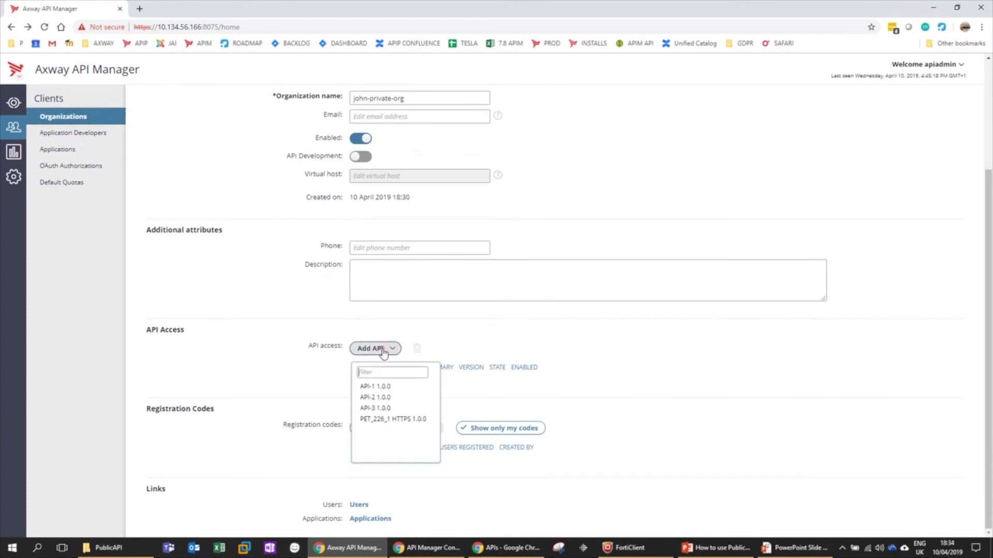
click(381, 409)
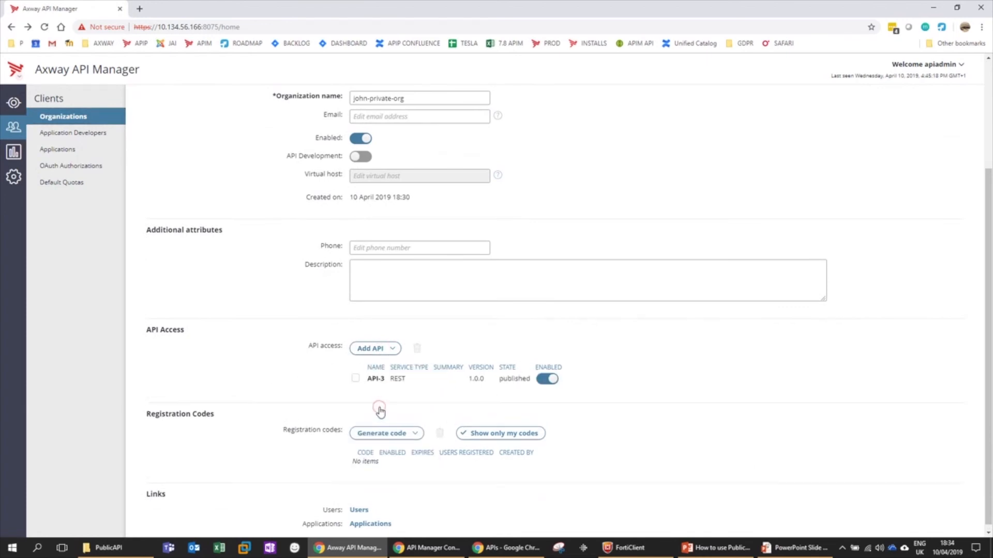
click(302, 372)
scroll(302, 375, up, 3)
click(154, 136)
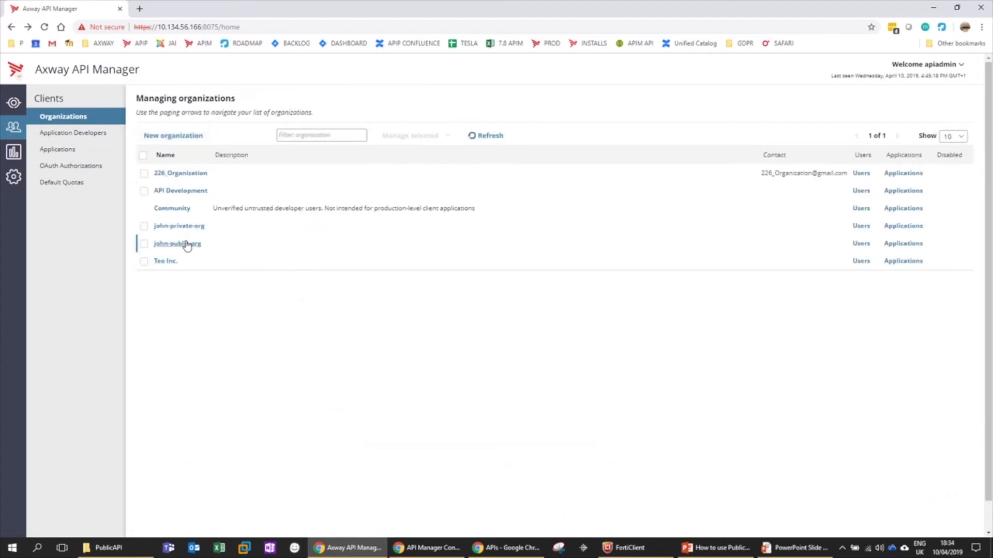
- Reload the portal catalog to show only API-3 for john-private-user, then sign out
click(496, 547)
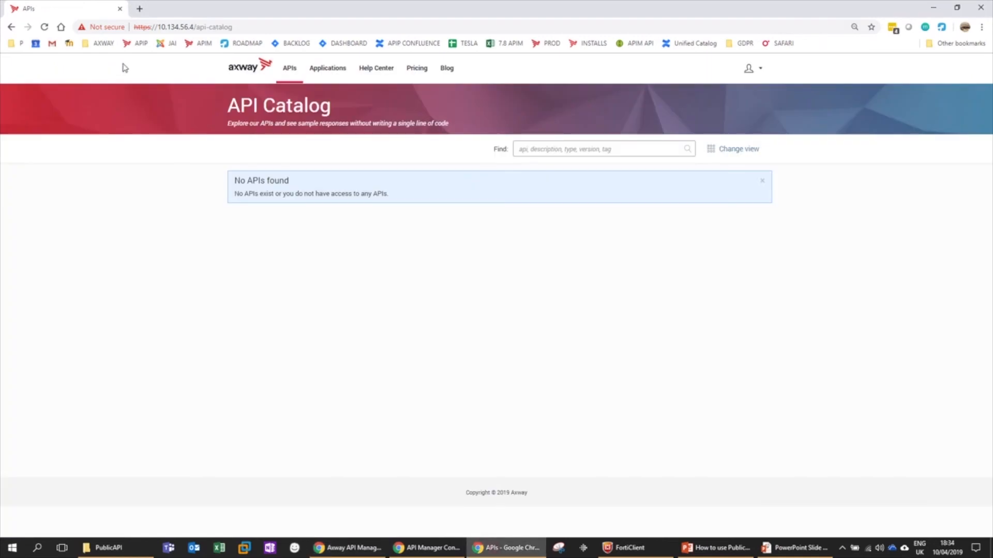
click(44, 27)
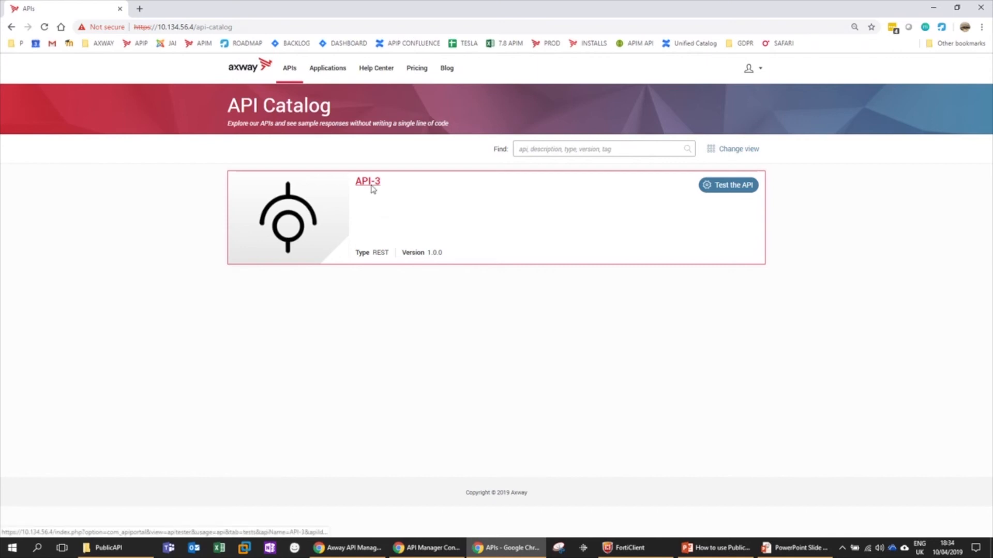
click(749, 69)
click(754, 109)
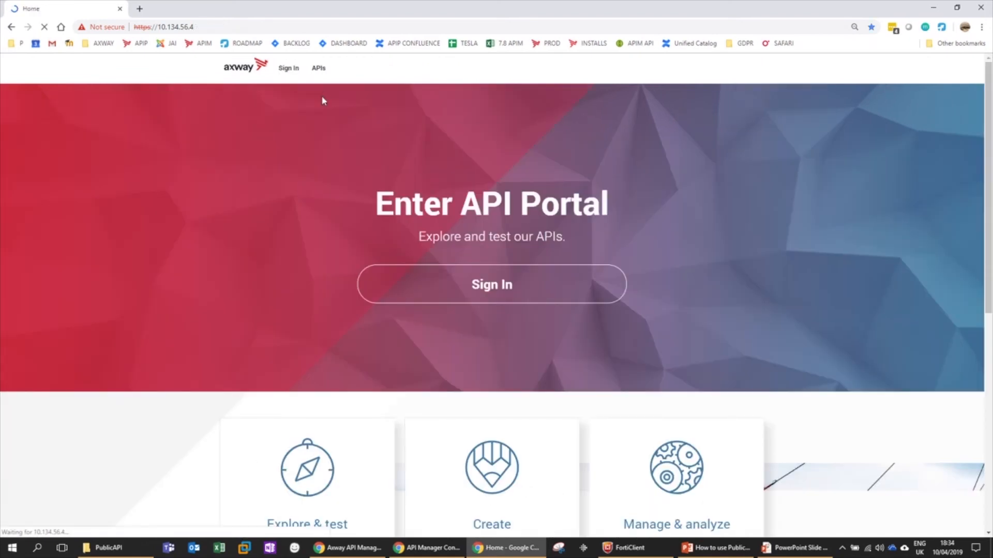
- View the public API Catalog anonymously, listing only API-1 and API-2
click(319, 68)
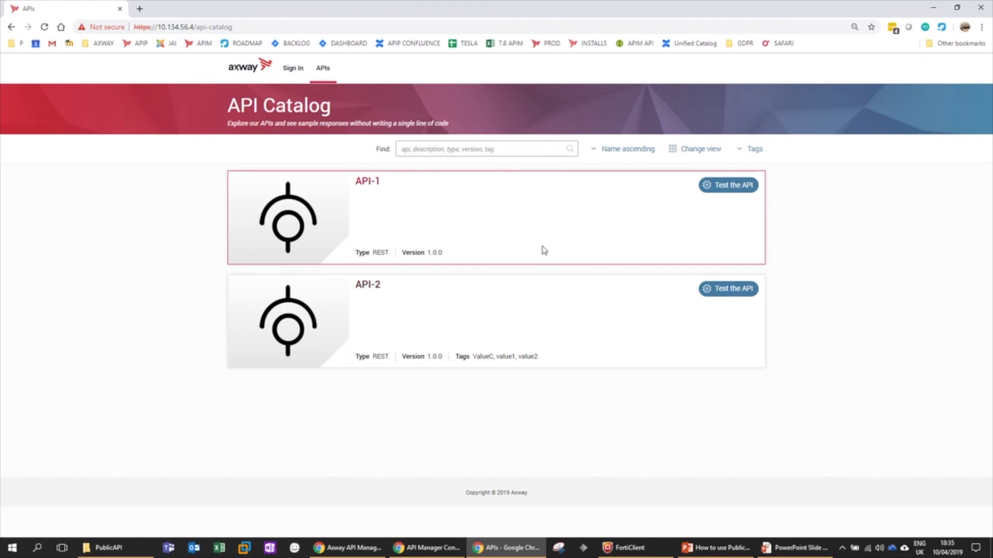
click(842, 548)
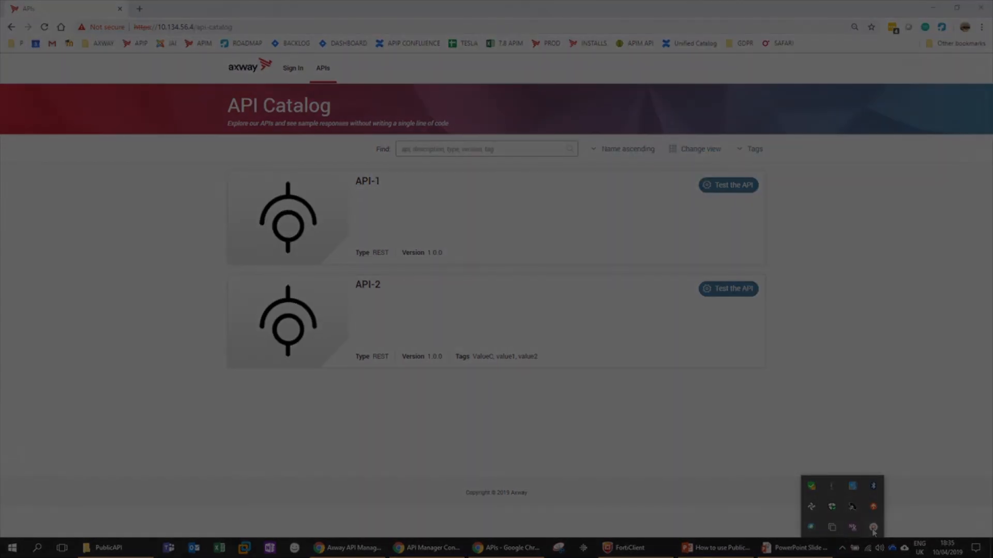